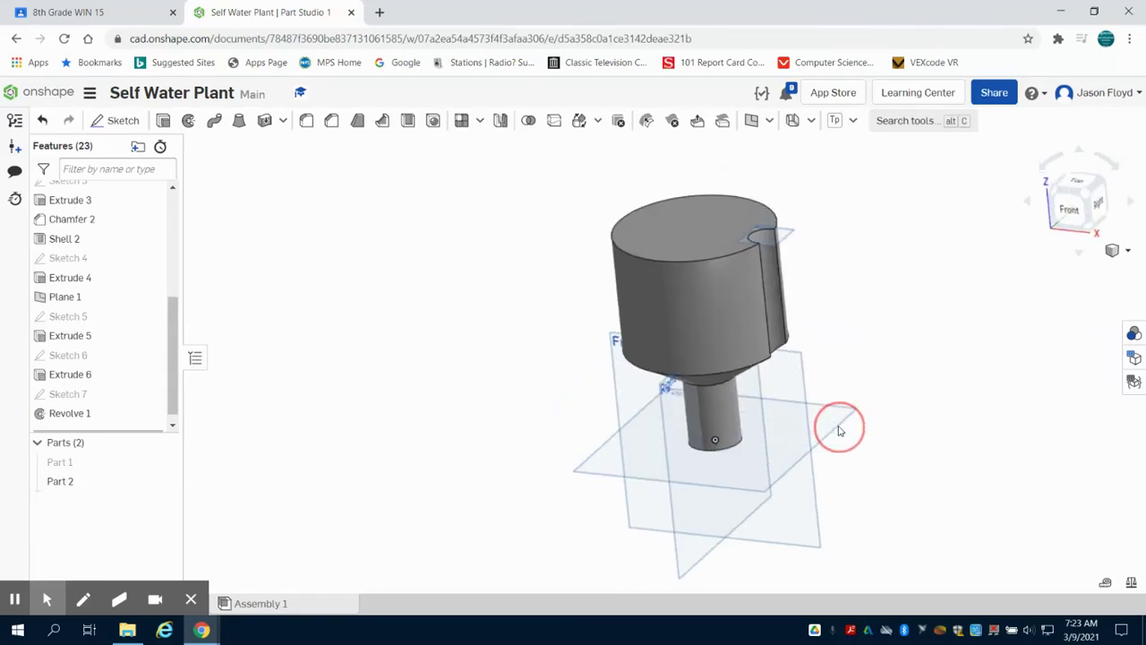
- Show Part 1 to examine how the insert sits inside the outer container, and hide it again
click(1054, 194)
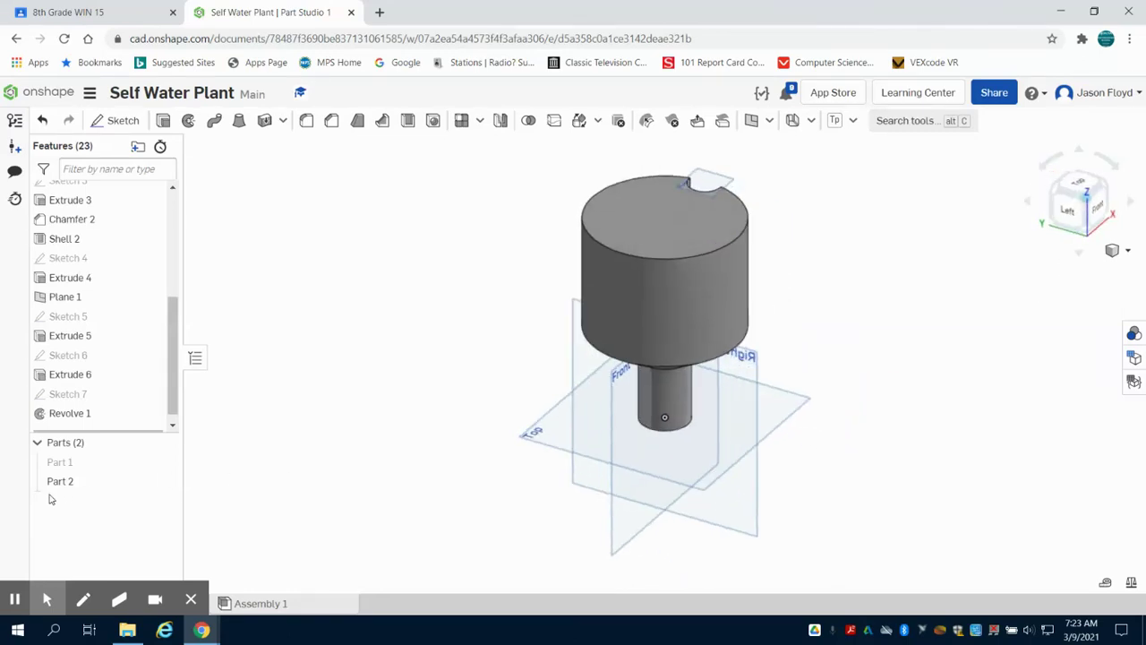
click(165, 464)
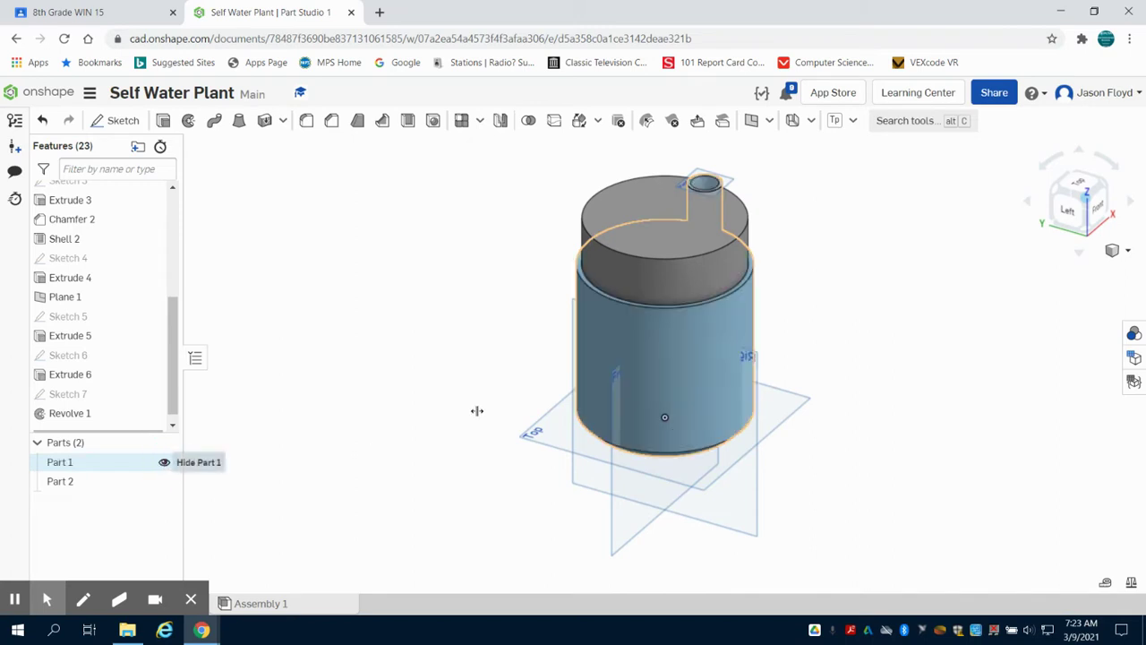
mouse_move(794, 370)
right_down()
mouse_move(753, 404)
mouse_move(783, 390)
right_up()
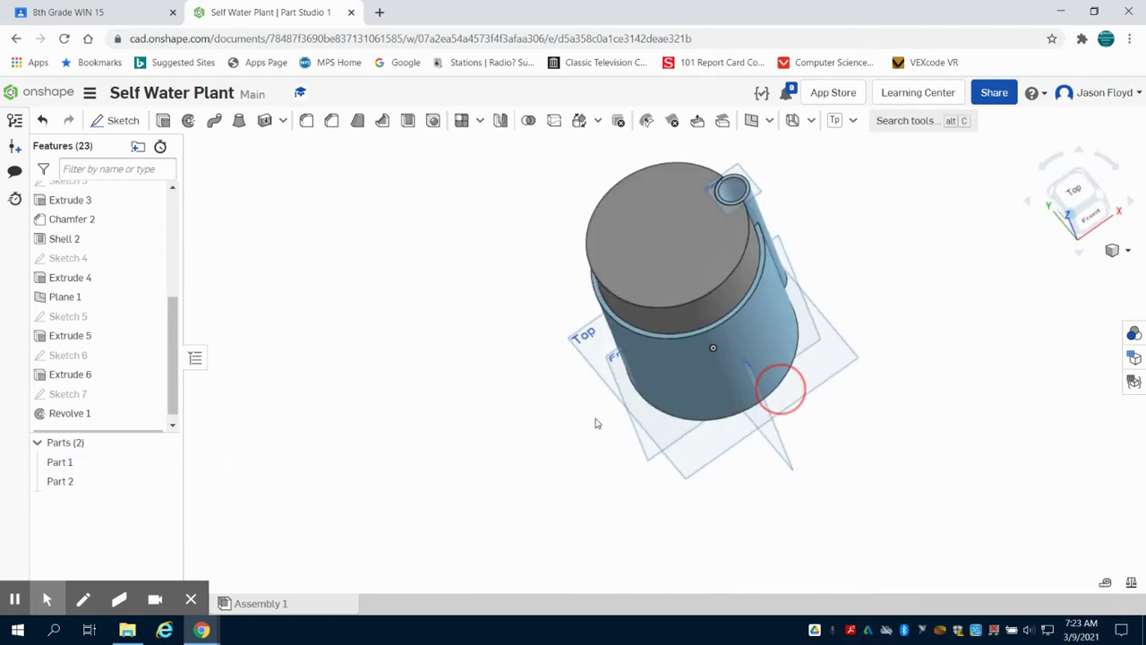
click(165, 463)
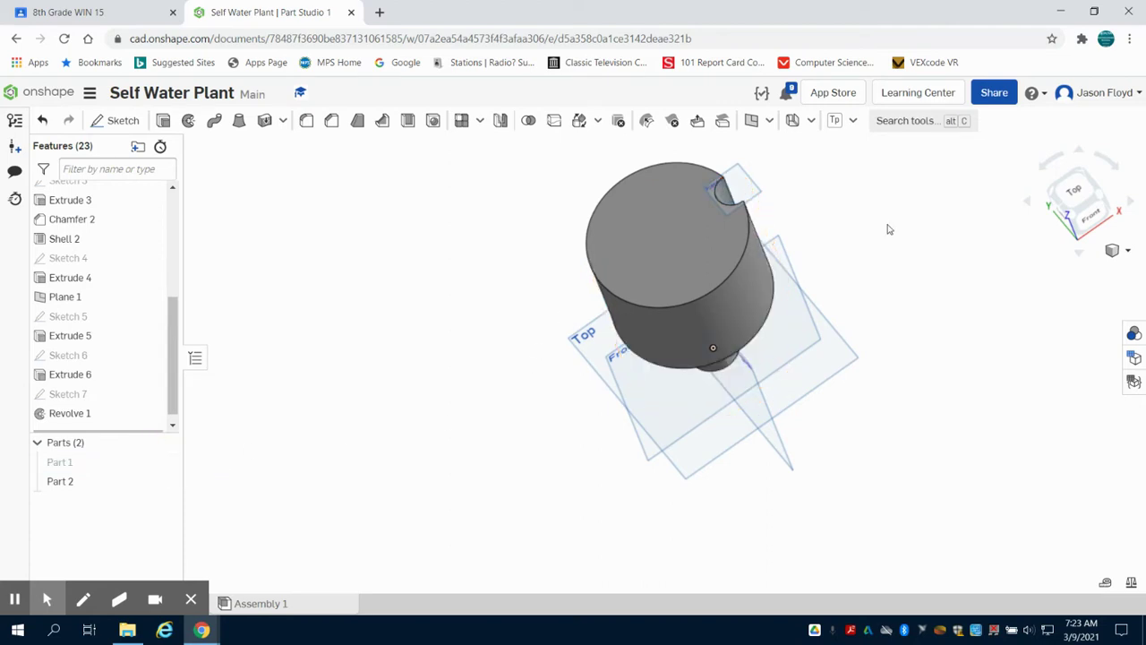
- Shell Part 2 with a 0.1 in wall thickness, removing its flat top face
click(1075, 214)
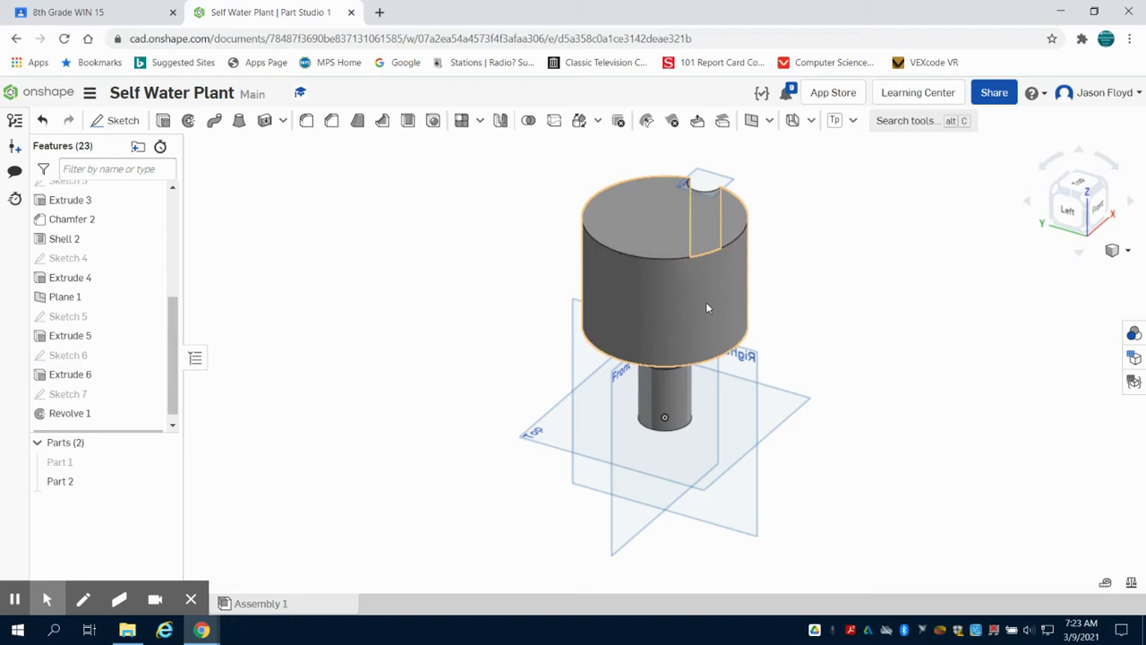
scroll(707, 308, up, 1)
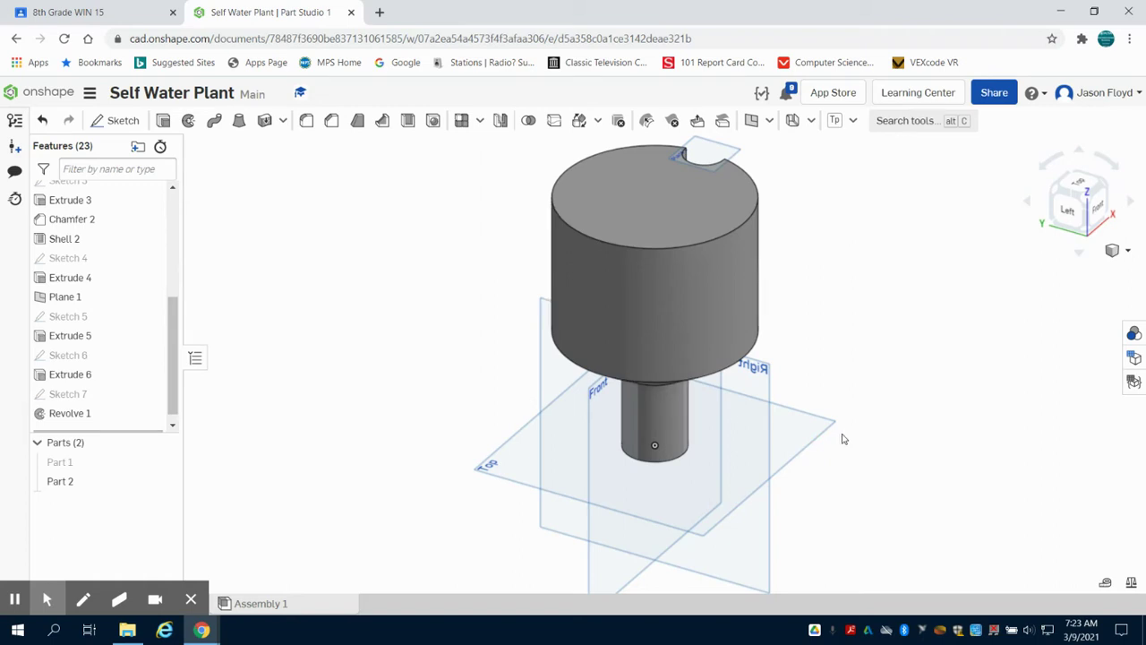
click(407, 120)
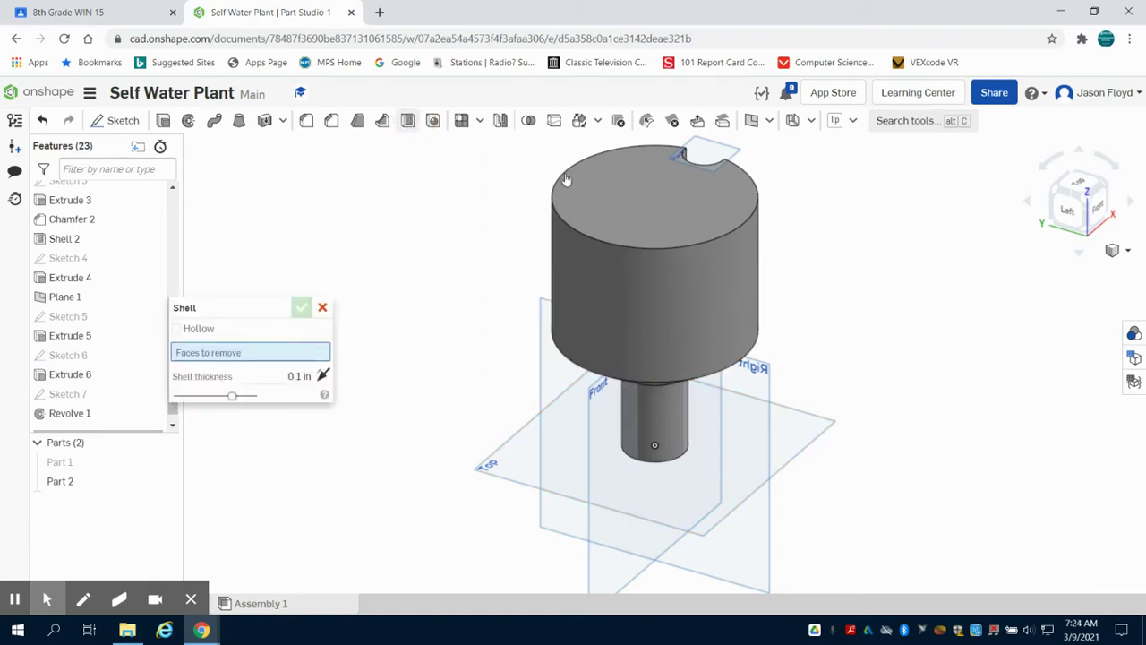
click(625, 200)
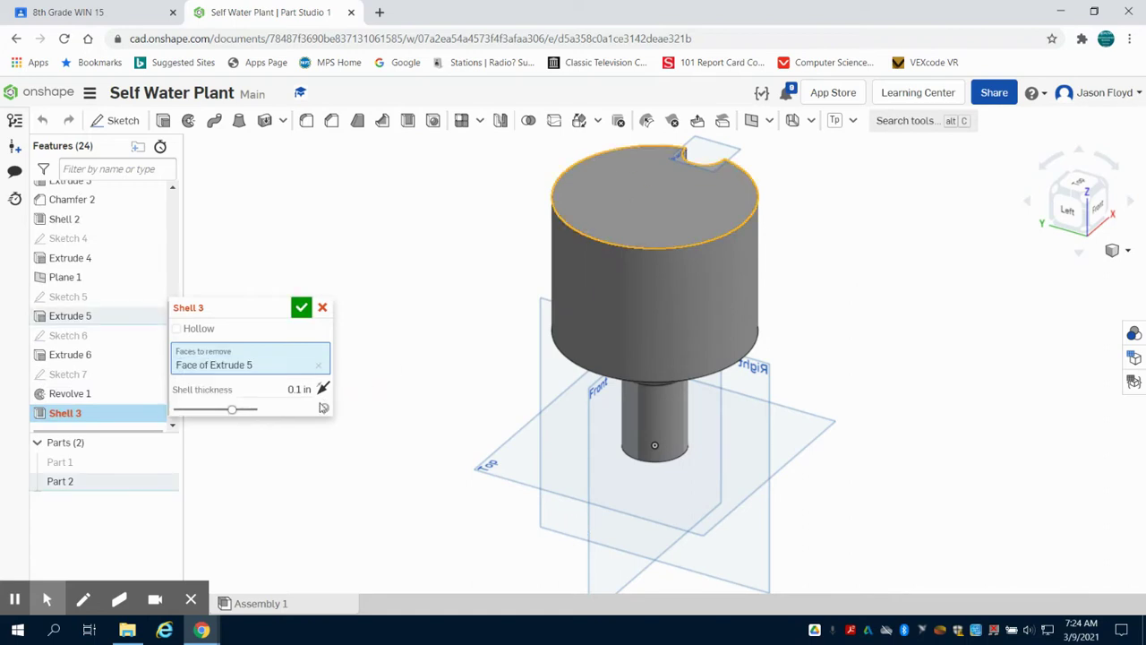
click(302, 307)
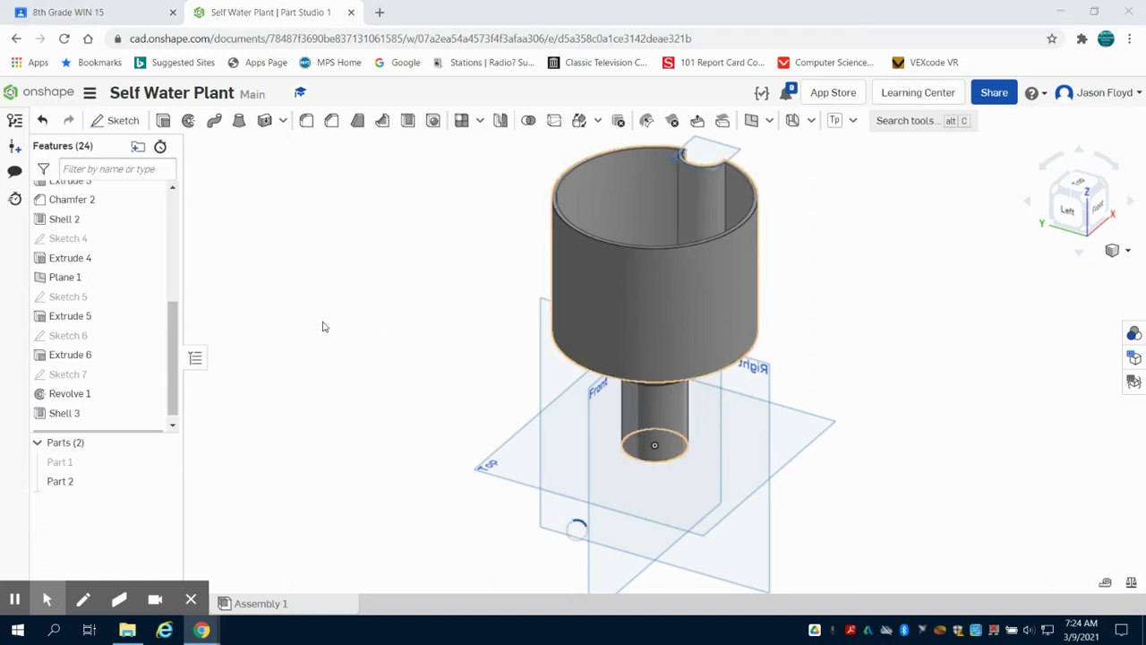
- Start a new sketch on the Front plane, viewed from the front
right_drag(846, 285, 768, 220)
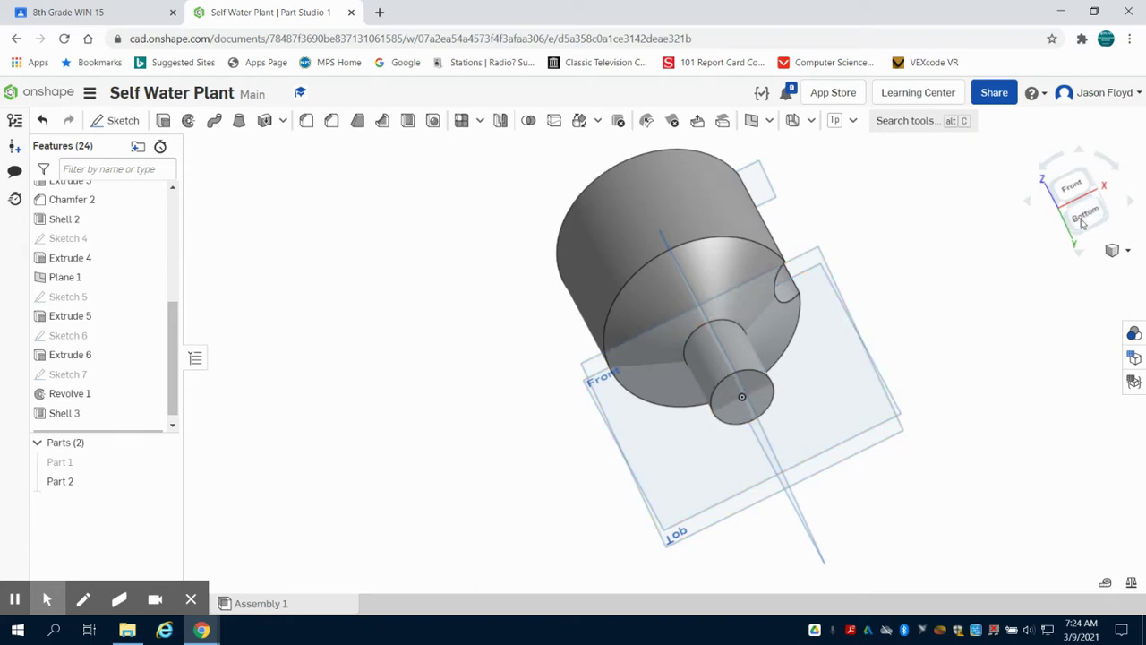
right_drag(987, 240, 994, 257)
click(1076, 182)
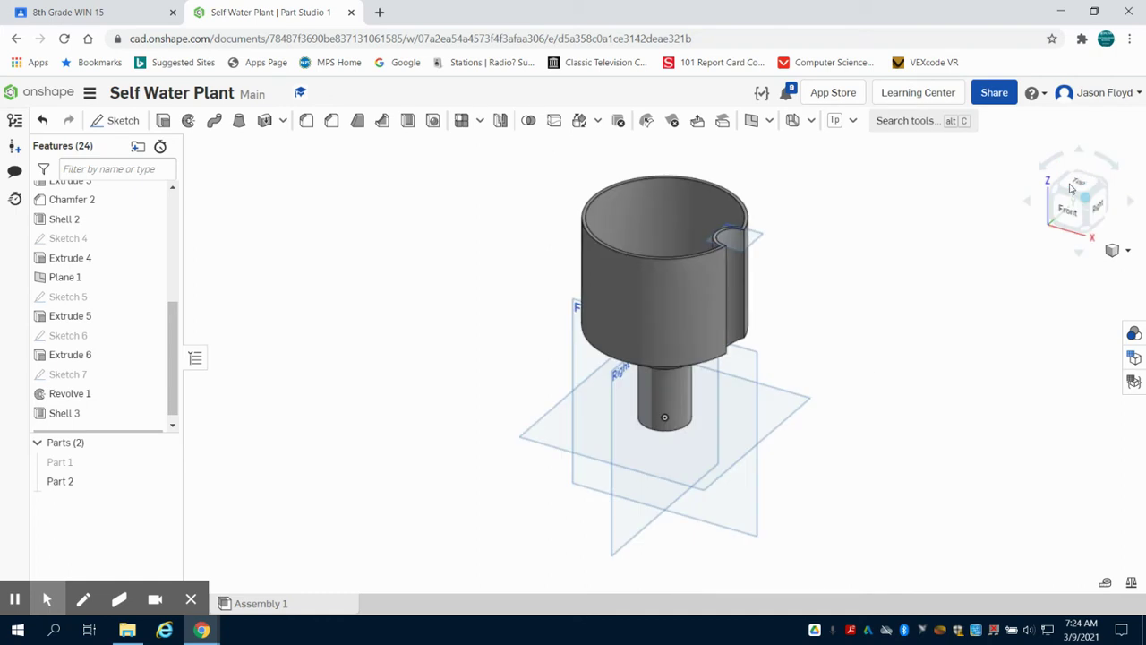
click(131, 128)
click(591, 395)
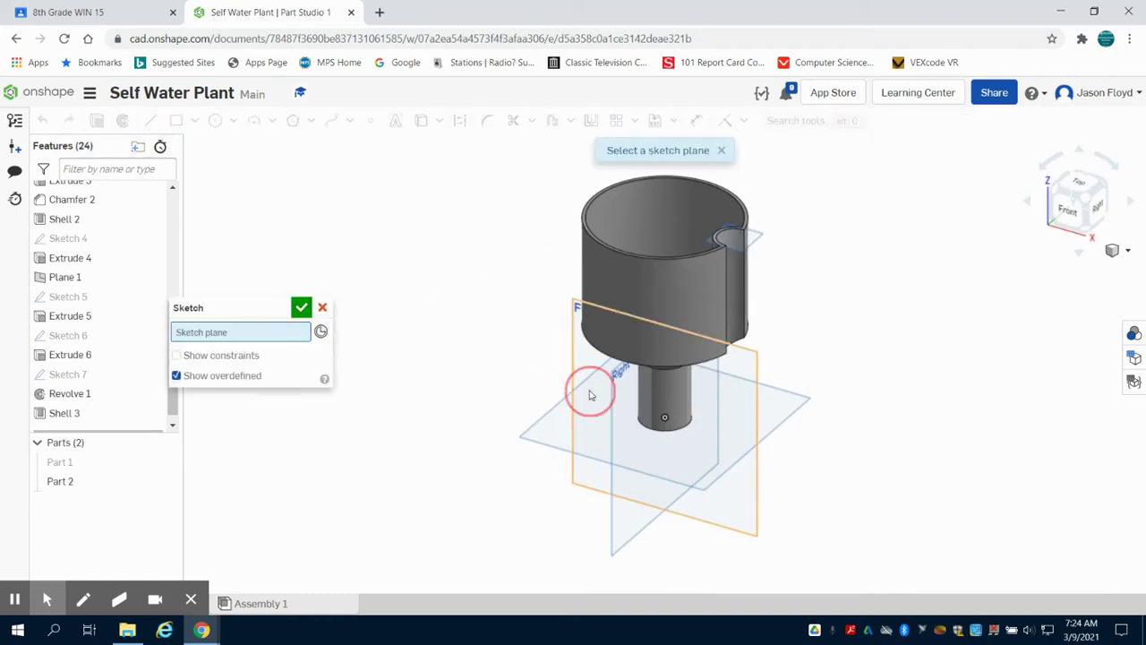
click(1073, 213)
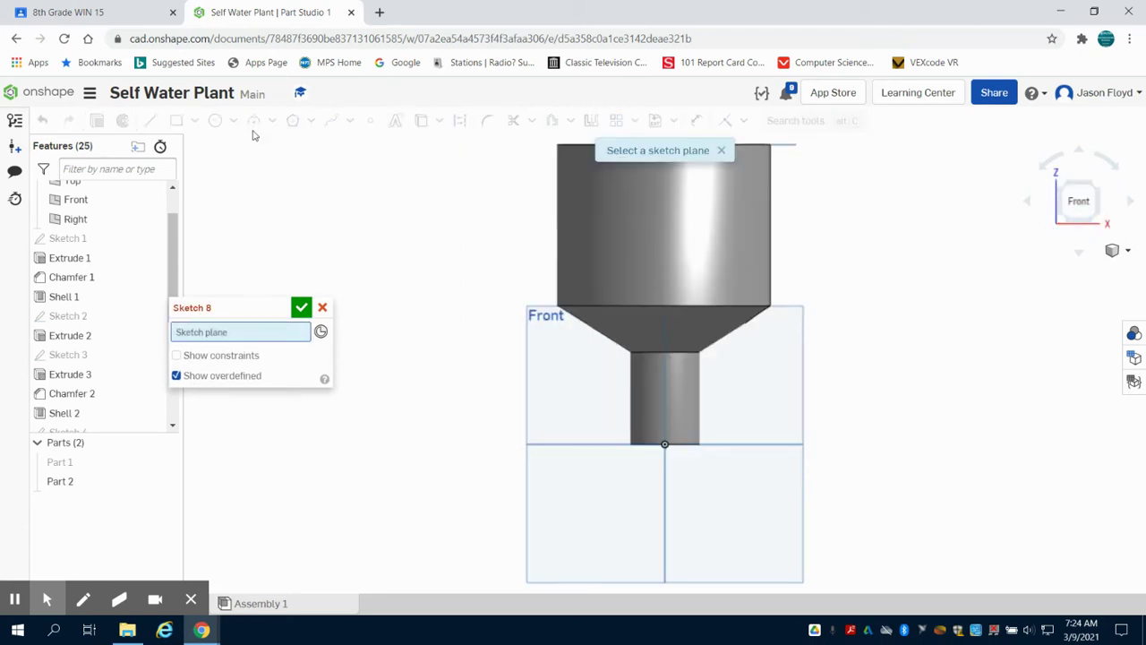
click(601, 380)
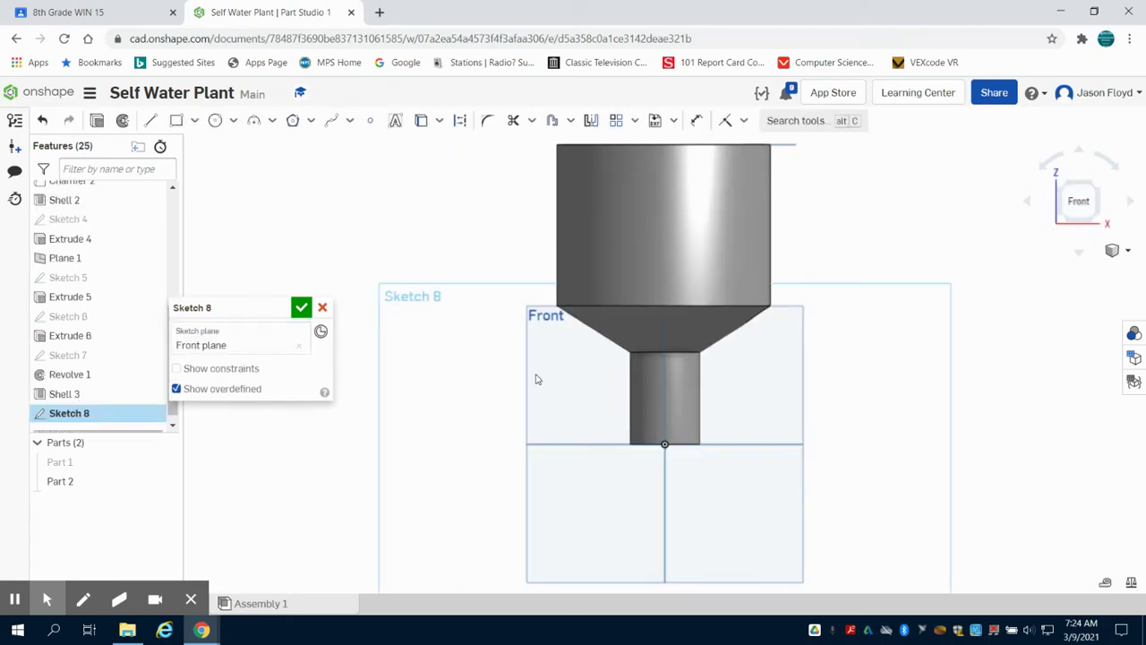
- Sketch a 0.2 in diameter center point circle near the upper left of the insert's conical section
click(232, 121)
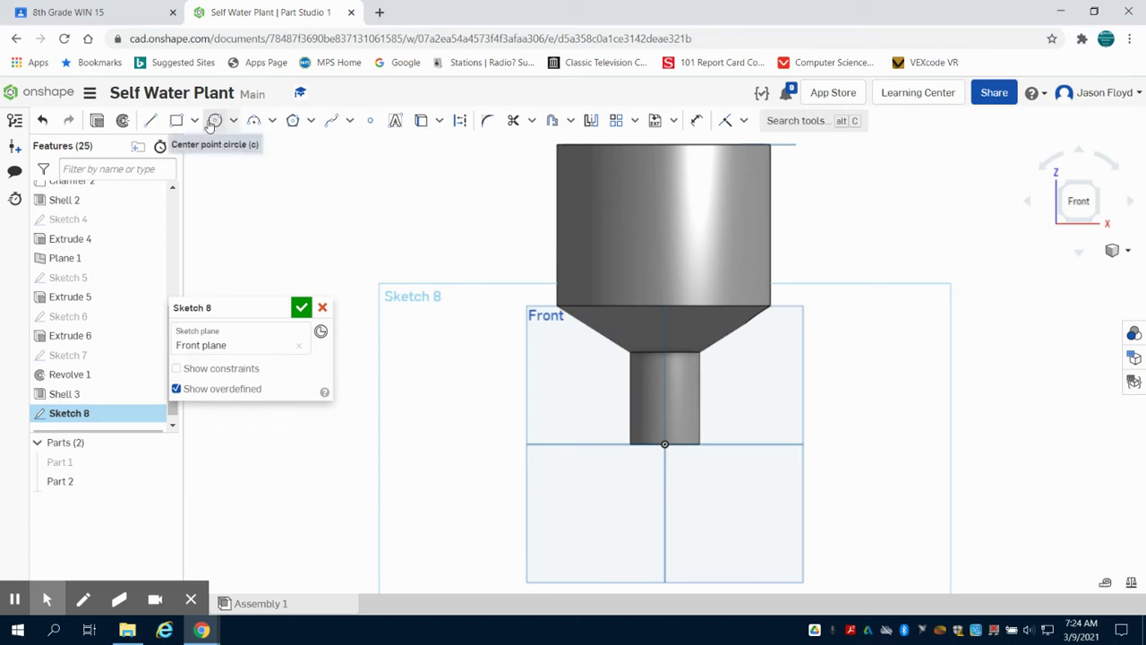
click(215, 143)
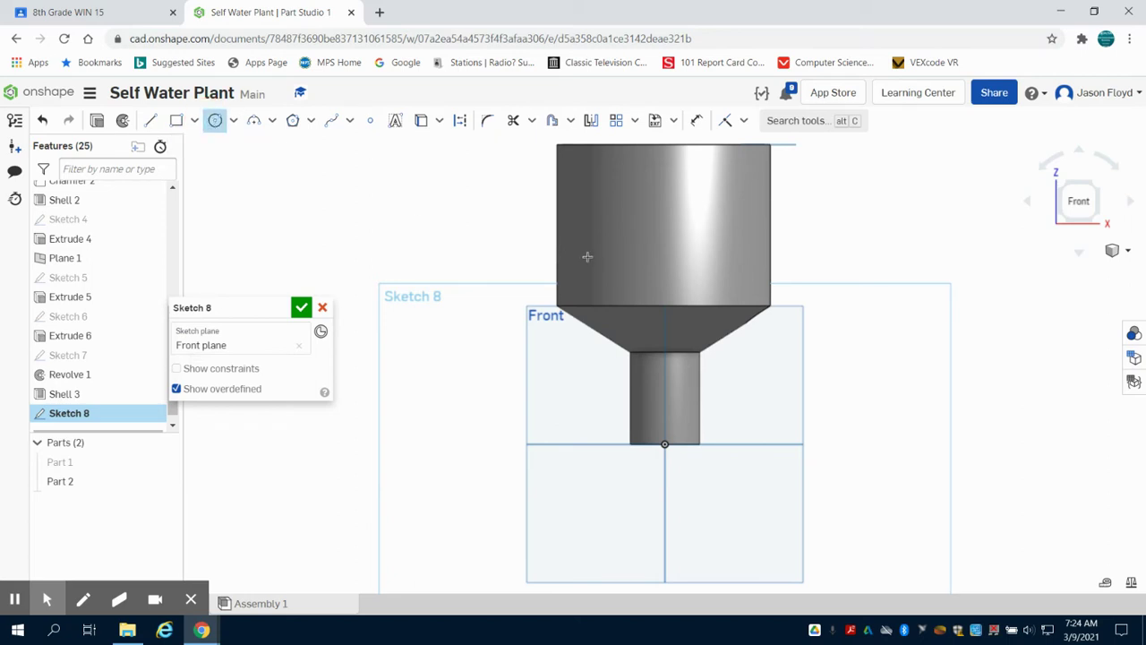
click(609, 320)
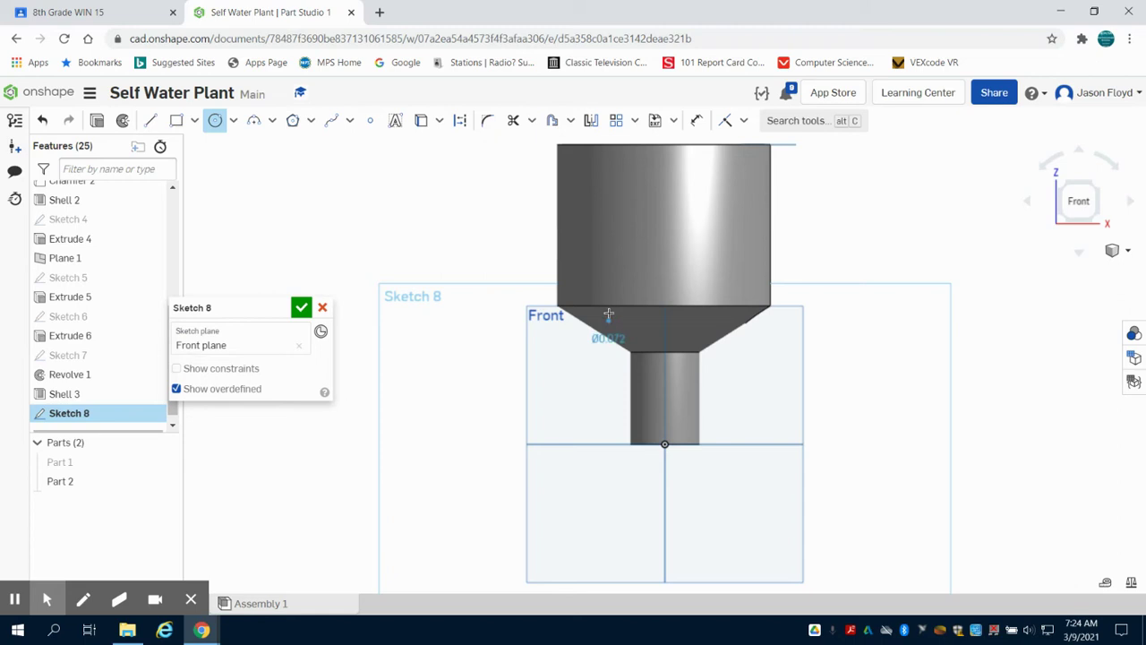
click(608, 314)
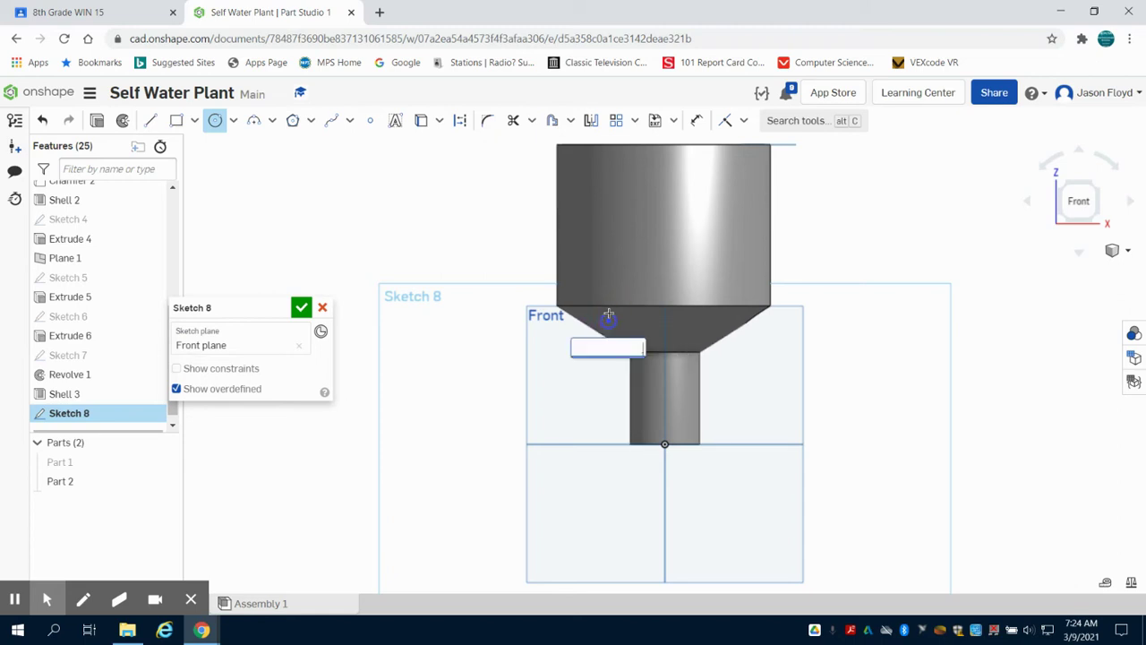
key(Escape)
scroll(618, 320, up, 5)
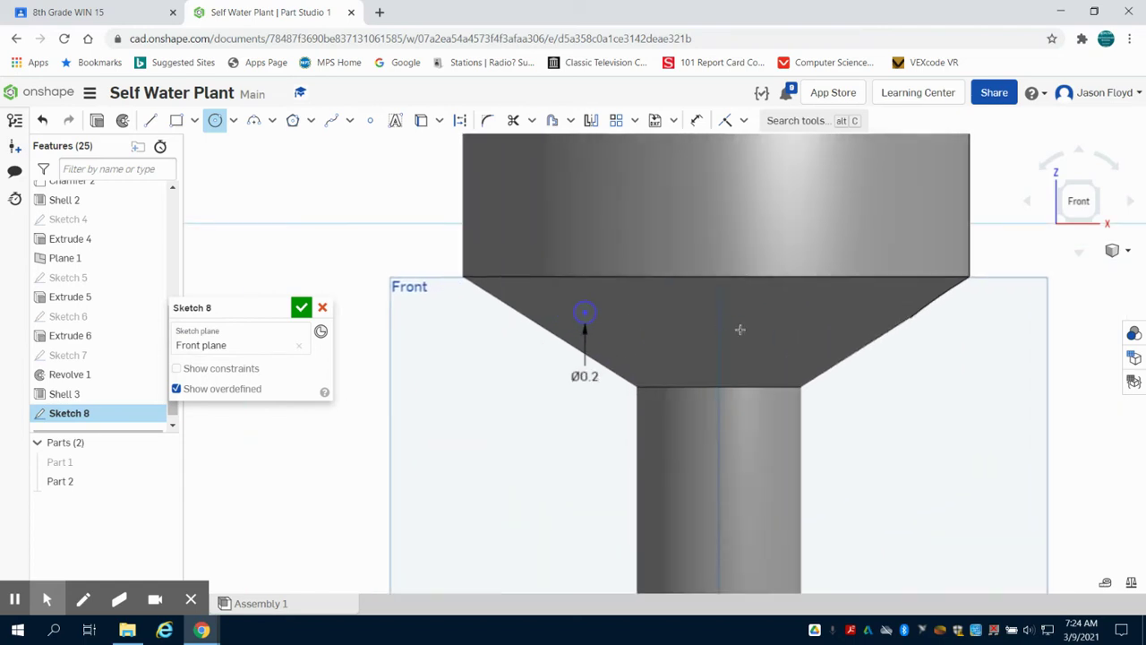
- Add a second 0.2 in diameter circle lower on the cone, just left of the centerline
click(669, 334)
key(Escape)
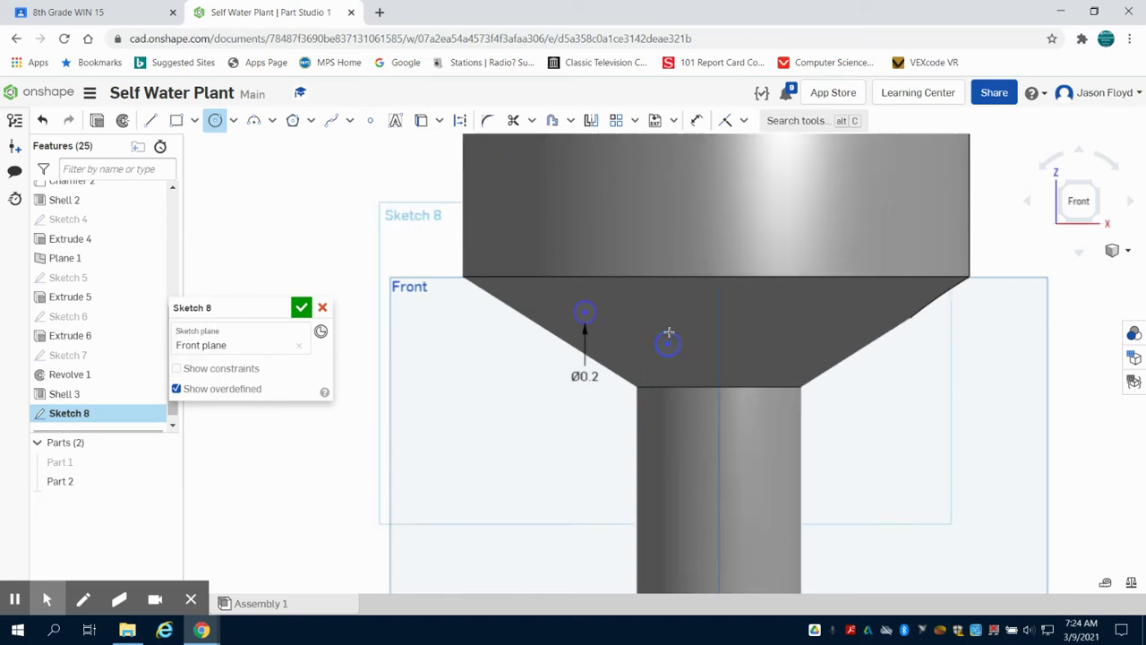
click(667, 343)
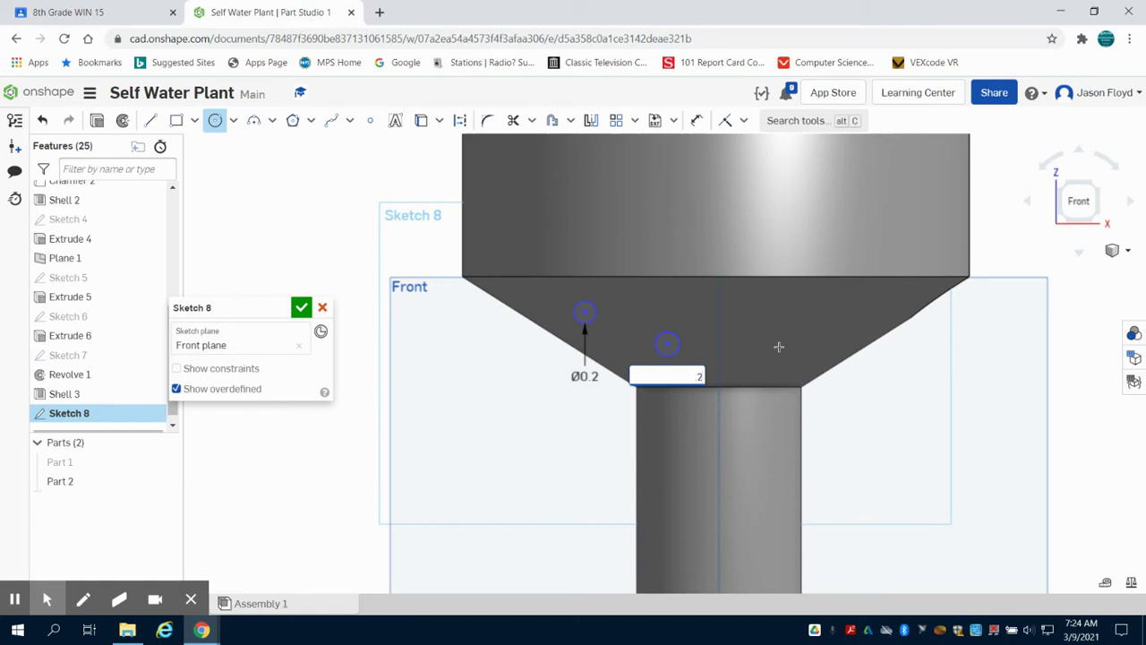
text(.2)
key(Return)
- Sketch two more circles on the right half of the cone, about 0.17 in and 0.22 in in diameter
click(780, 337)
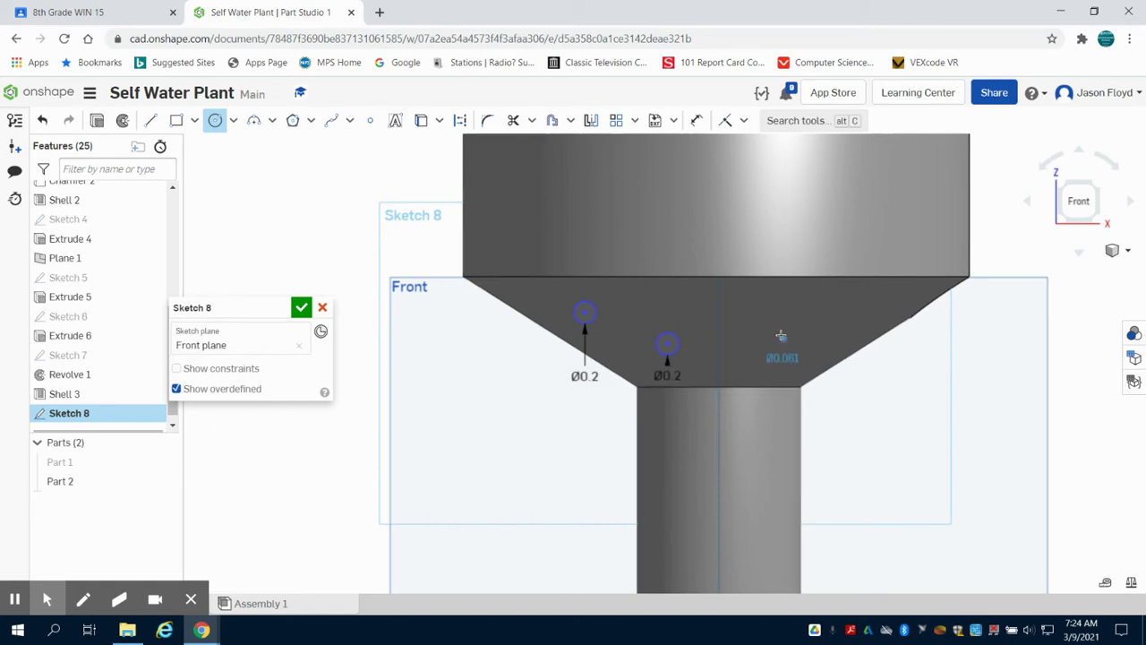
click(782, 333)
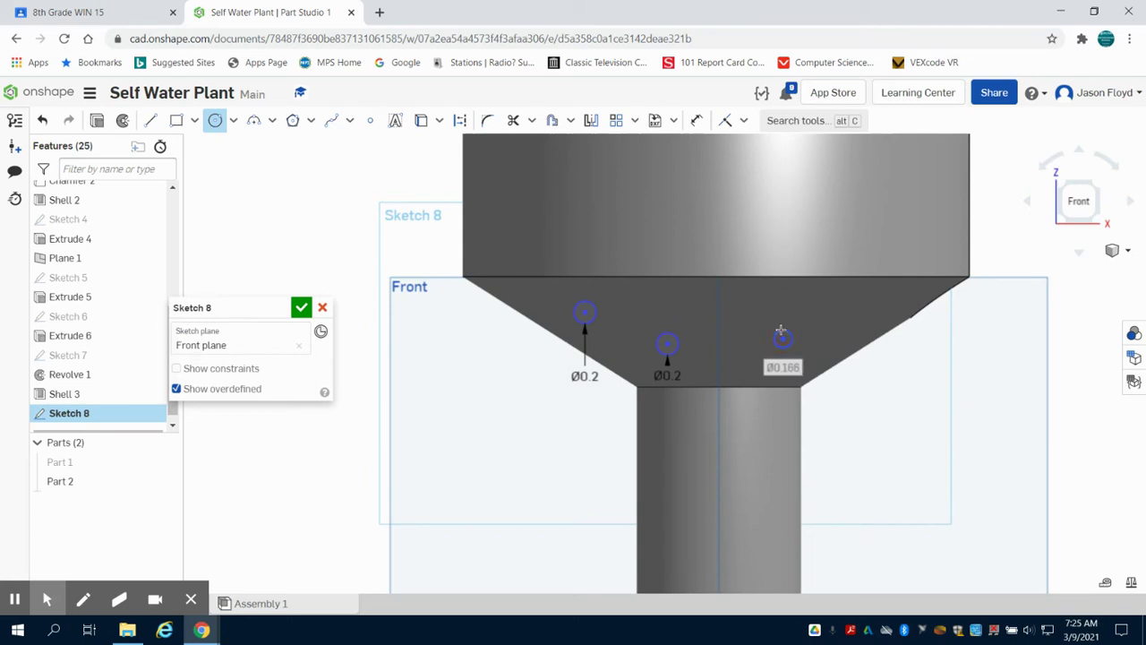
click(854, 305)
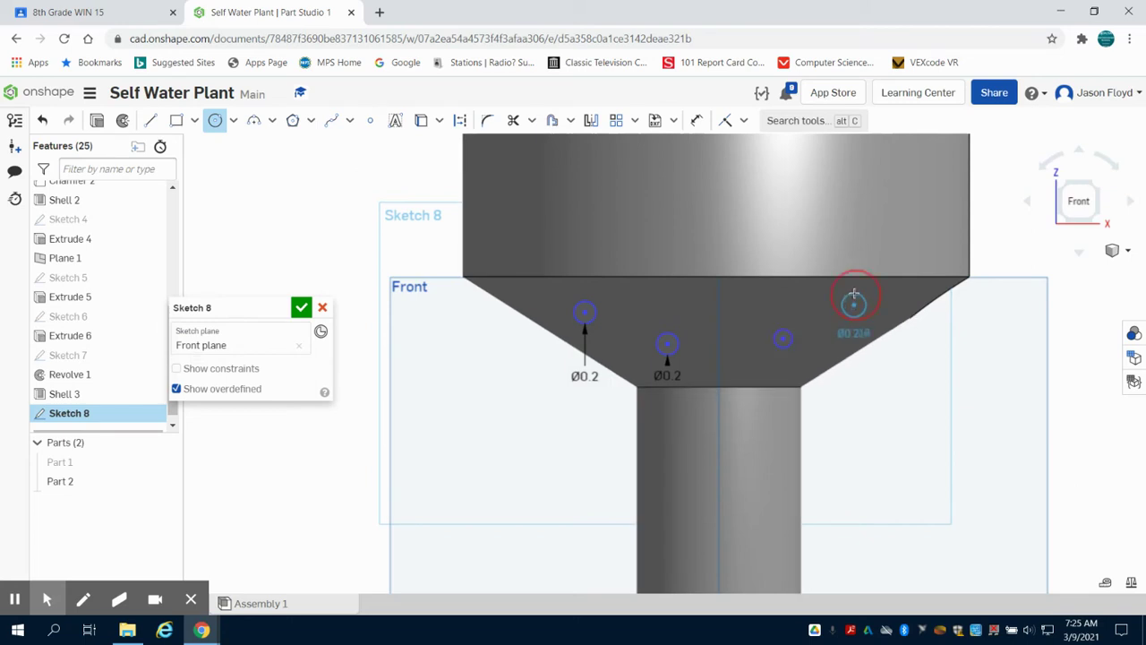
click(853, 294)
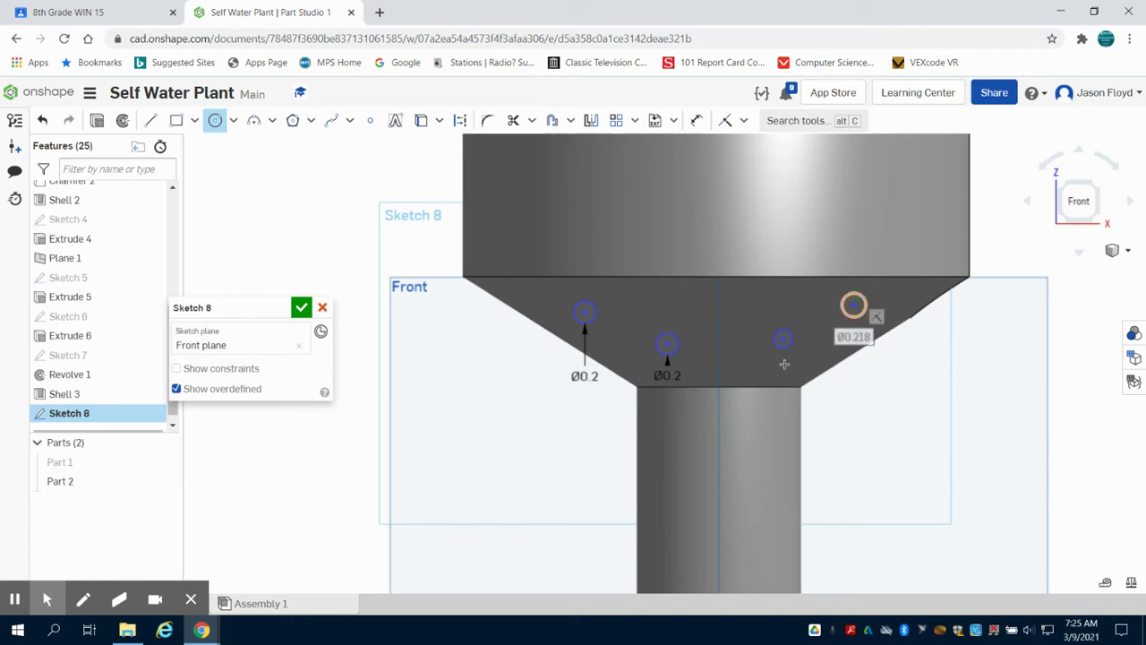
- Sketch two circles on the left half of the stem, the upper about 0.24 in in diameter and the lower slightly larger
scroll(766, 416, down, 1)
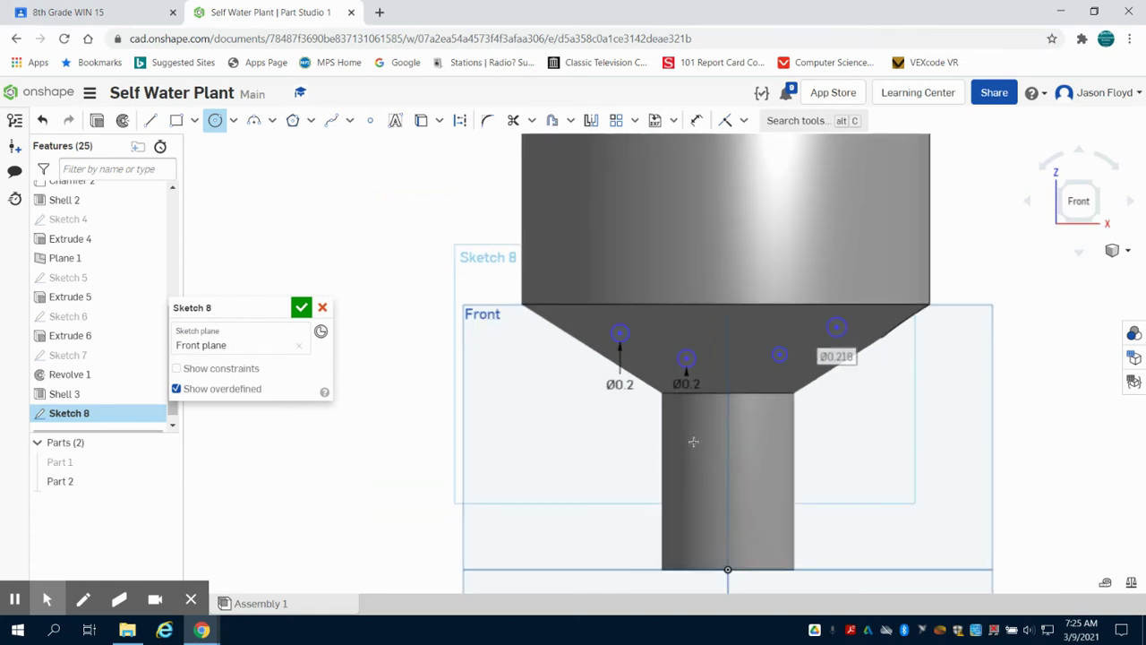
click(694, 440)
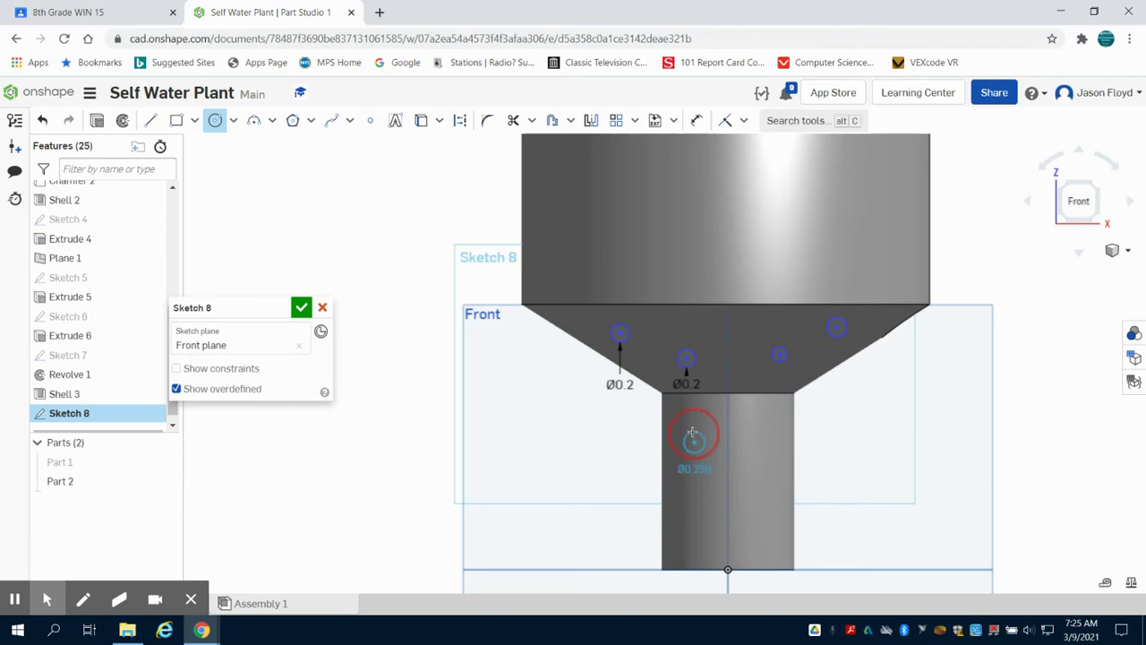
click(692, 431)
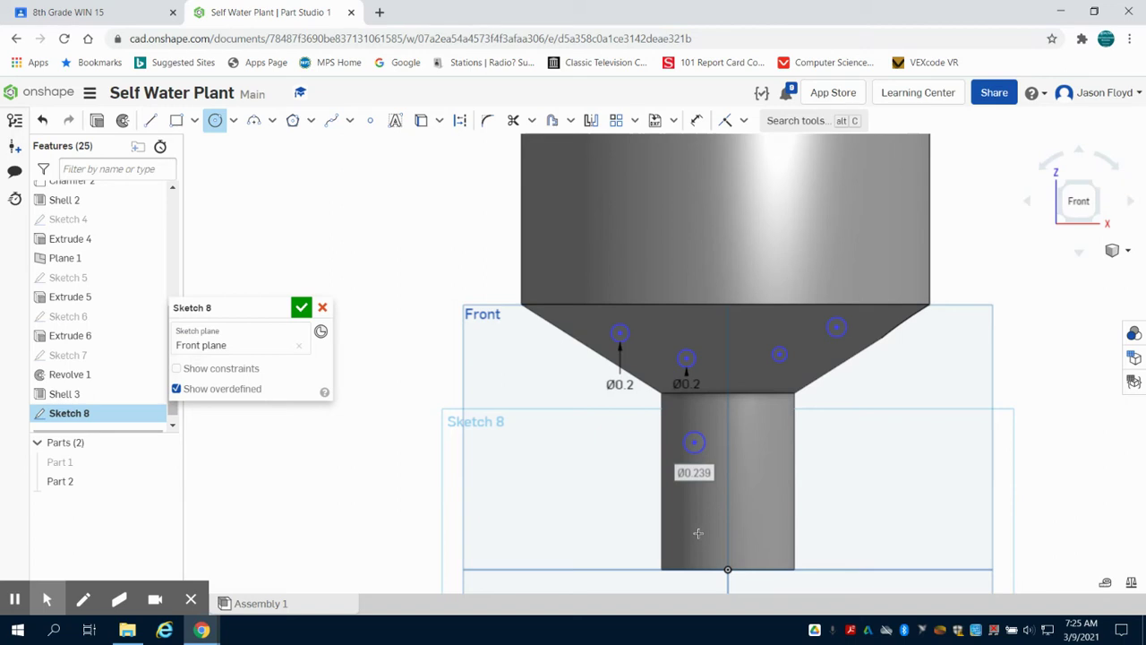
click(703, 483)
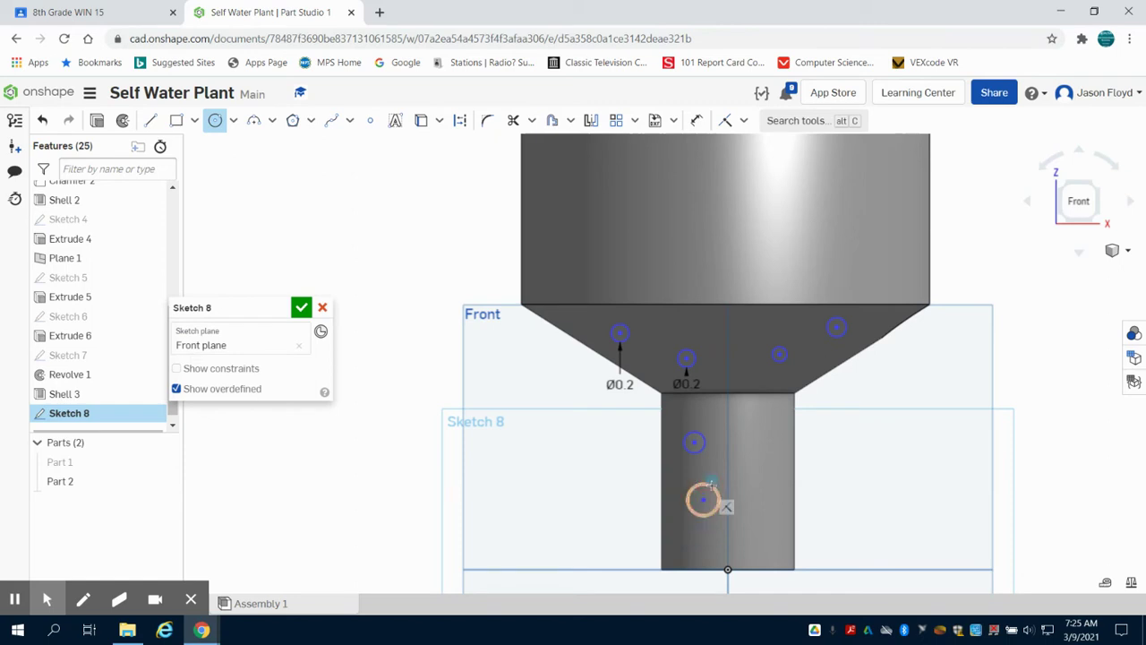
click(704, 485)
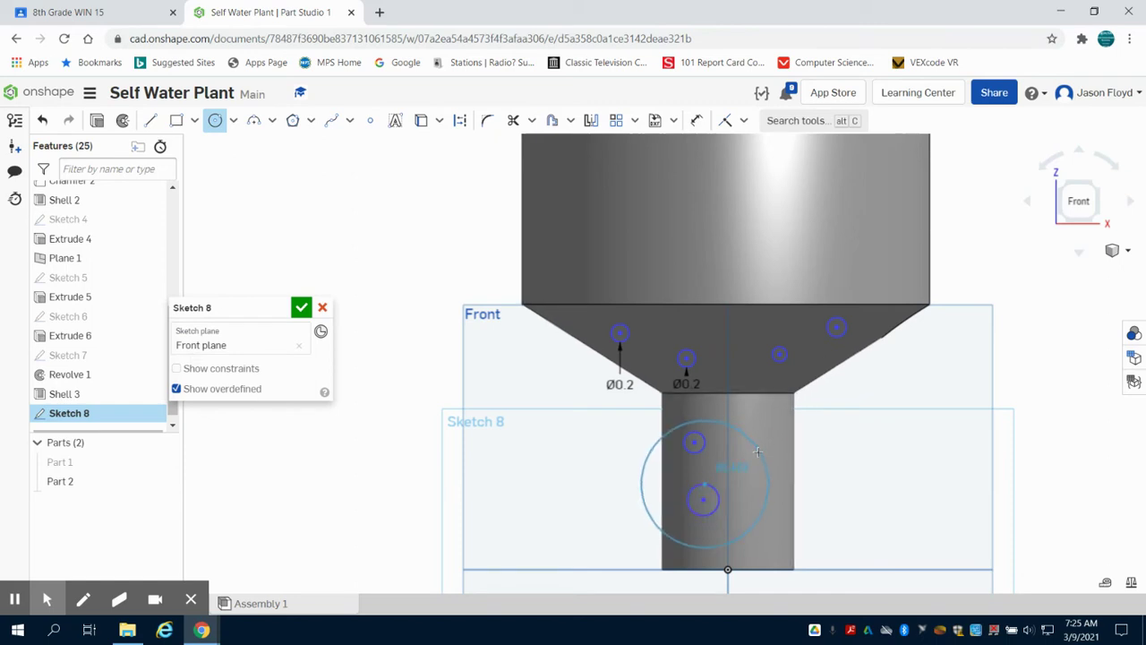
click(758, 452)
right_drag(758, 452, 782, 445)
right_click(782, 445)
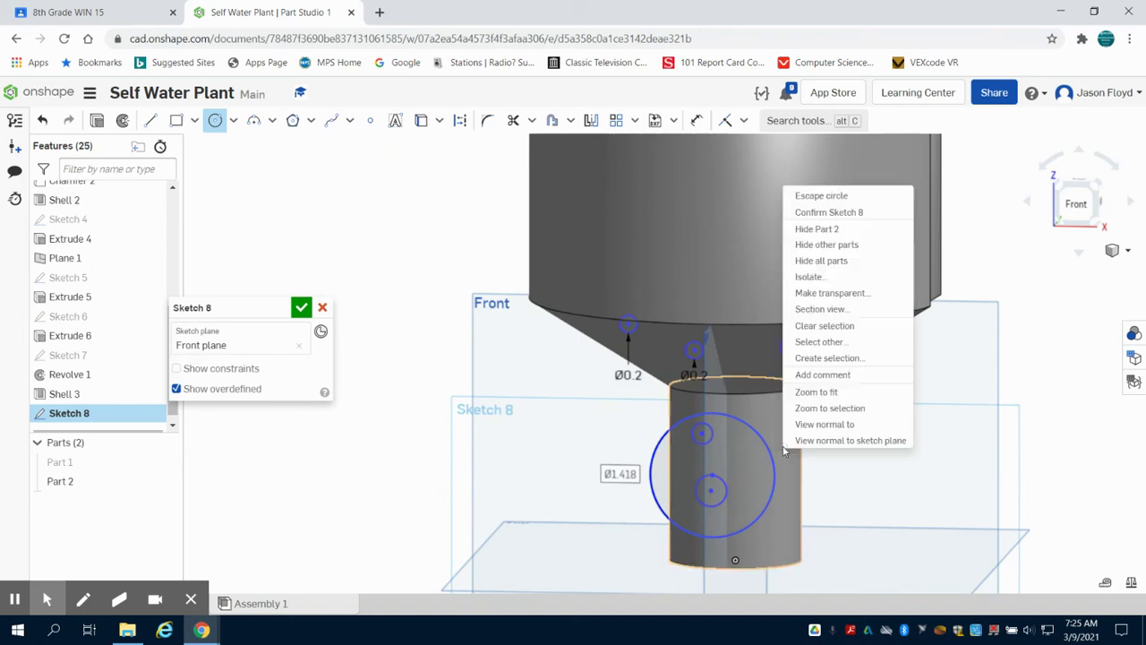
click(836, 196)
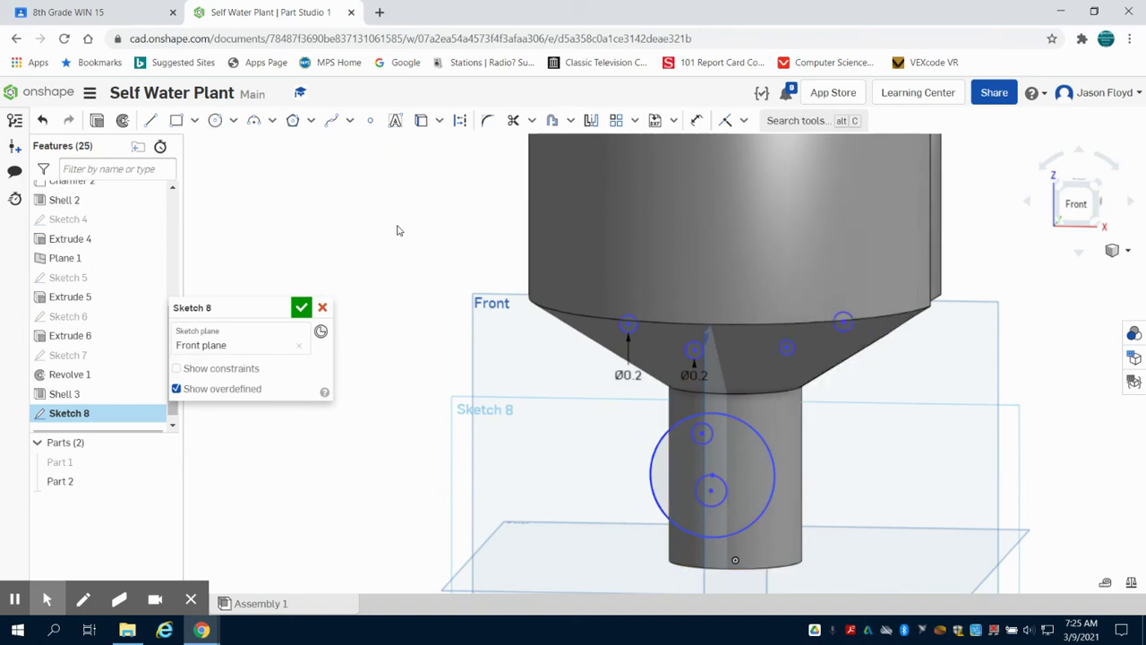
key(ctrl+z)
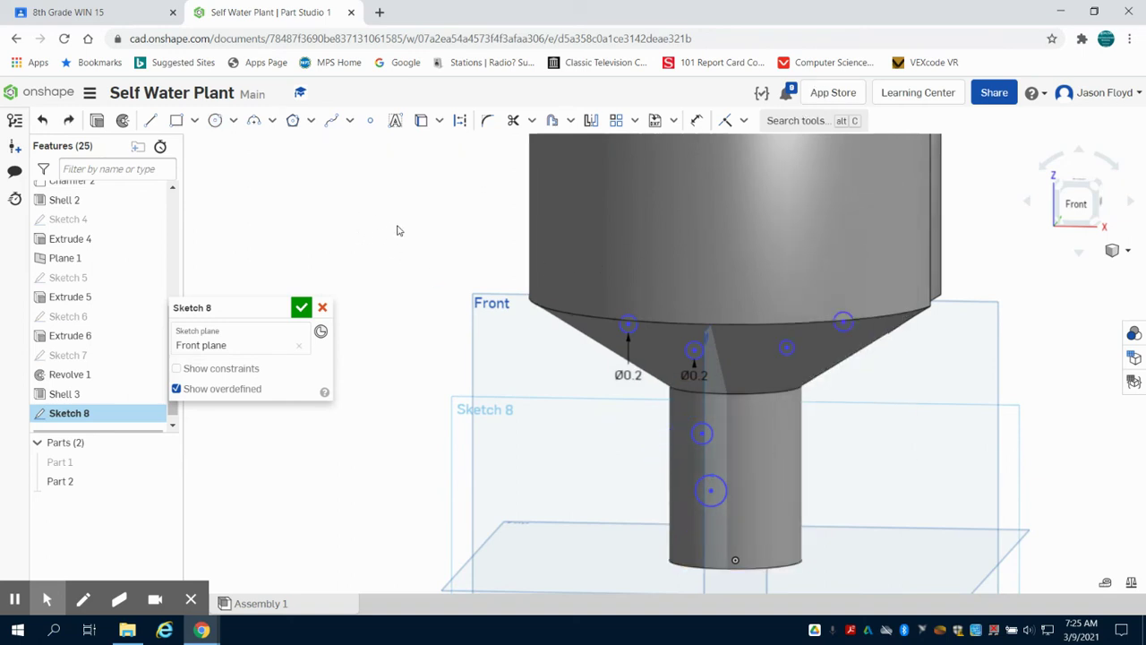
- Sketch two 0.2 in diameter circles on the right half of the stem, one above the other
click(215, 122)
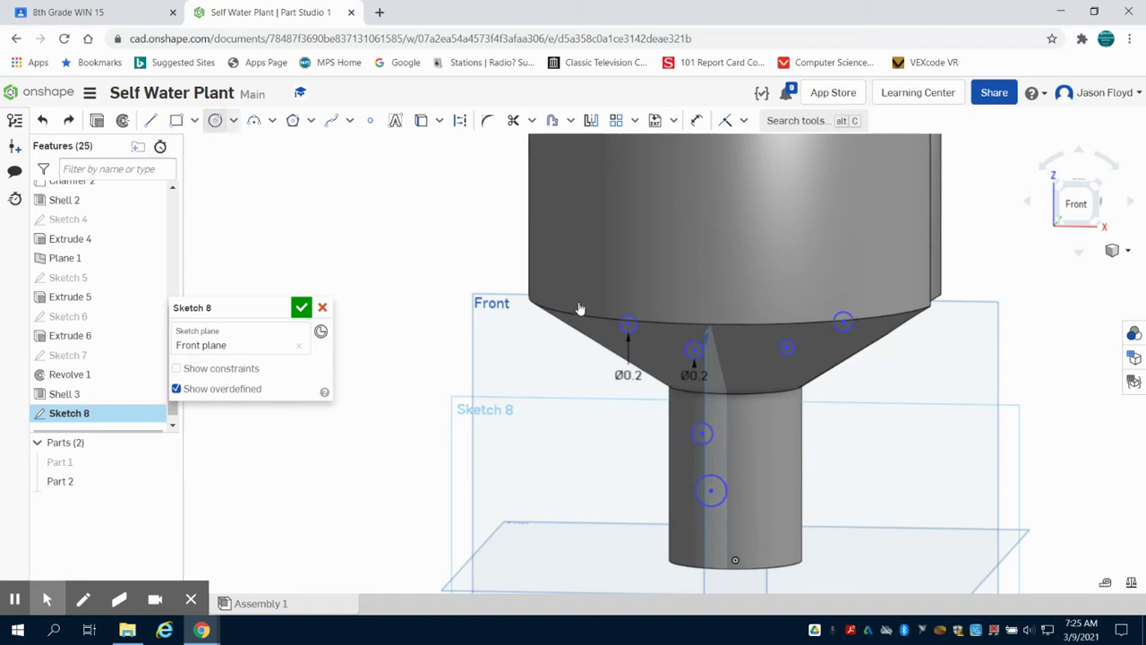
click(766, 440)
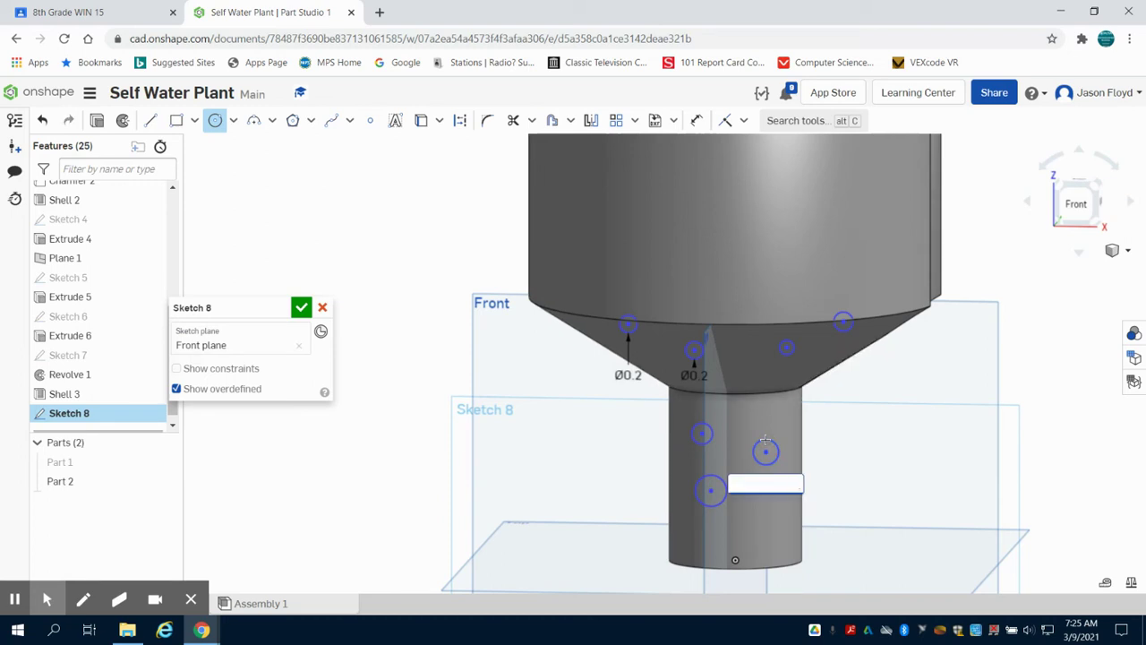
key(Return)
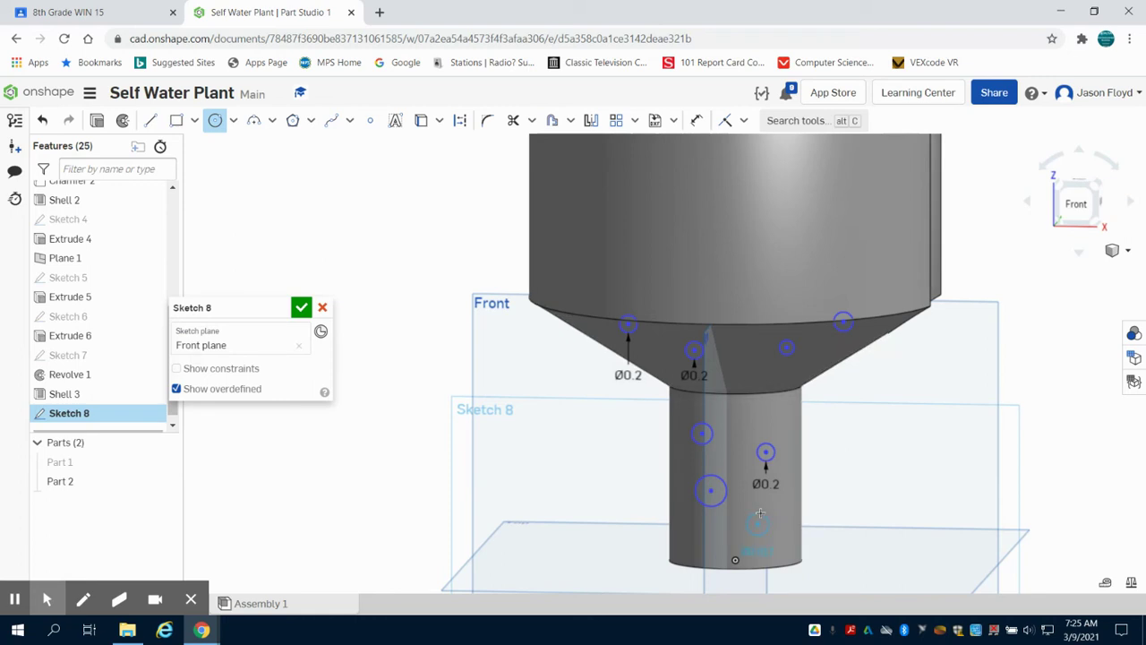
click(757, 524)
click(759, 512)
text(.2)
key(Return)
- Extrude all the water-hole circles symmetrically as a Remove cut through the cone and stem of Part 2
scroll(1003, 260, down, 2)
right_drag(1006, 288, 1001, 287)
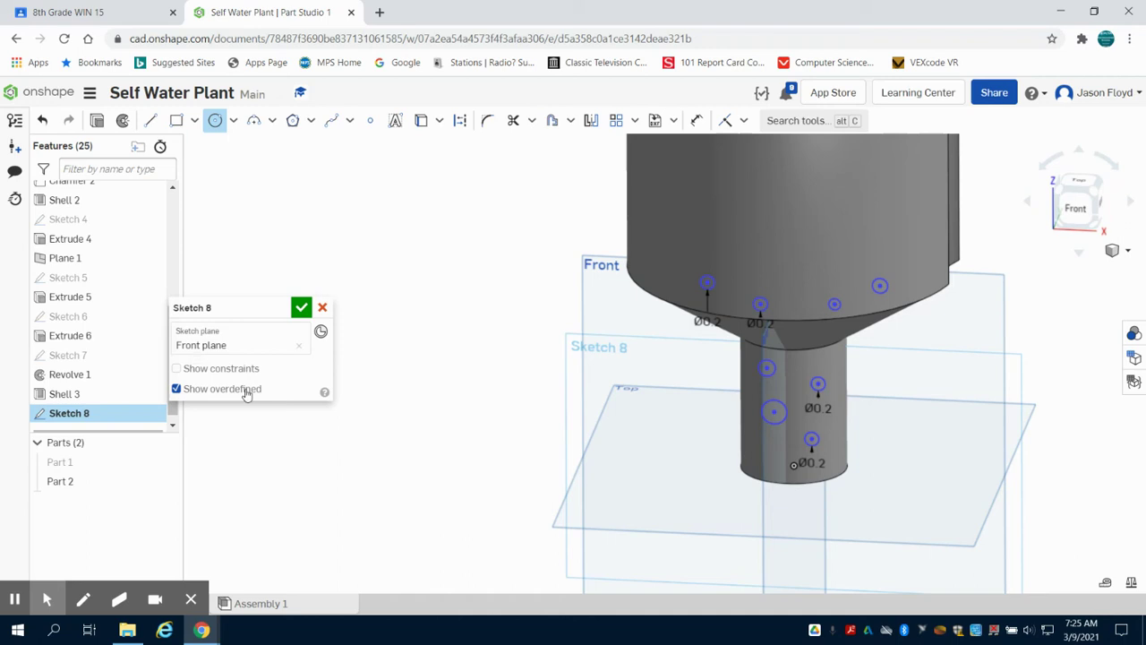
click(95, 122)
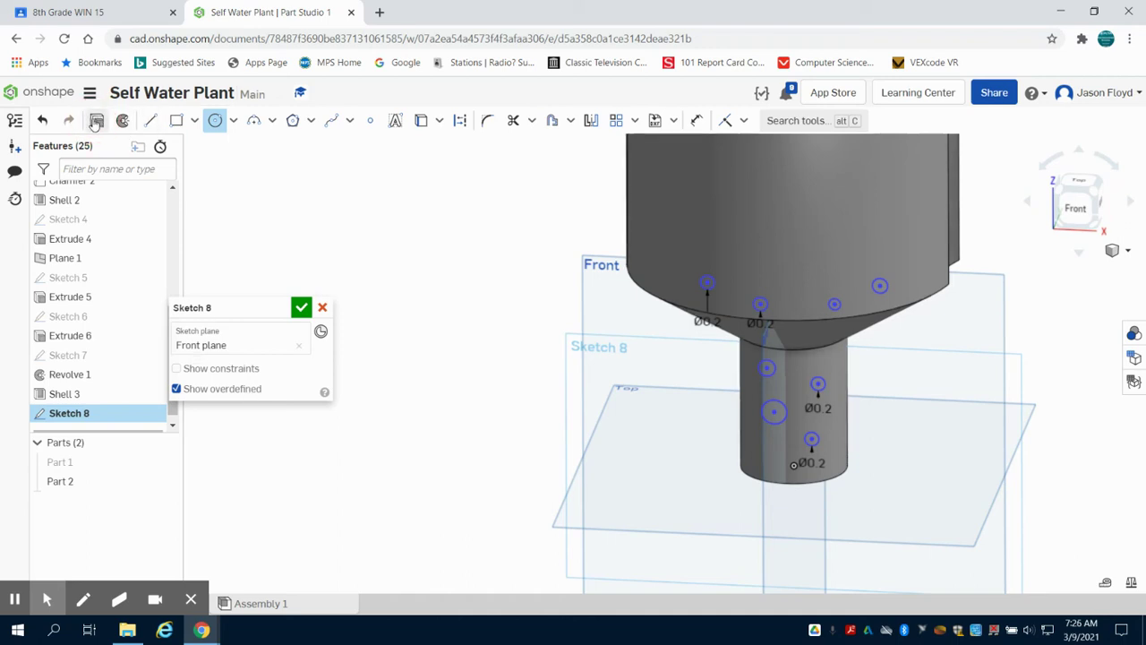
key(shift+e)
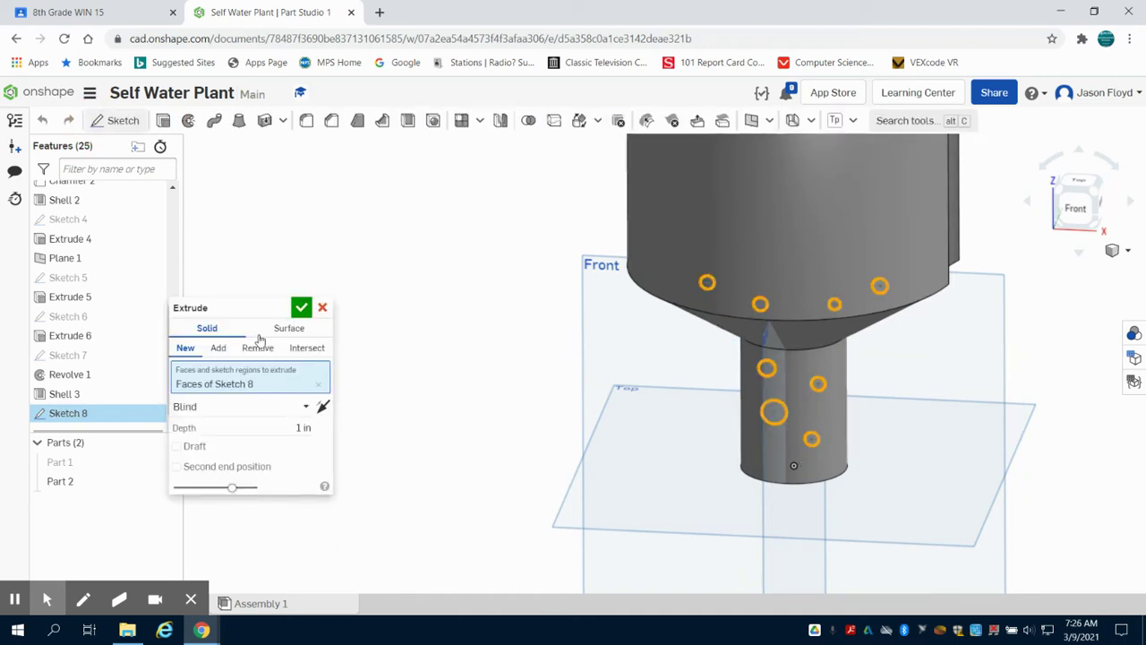
click(256, 349)
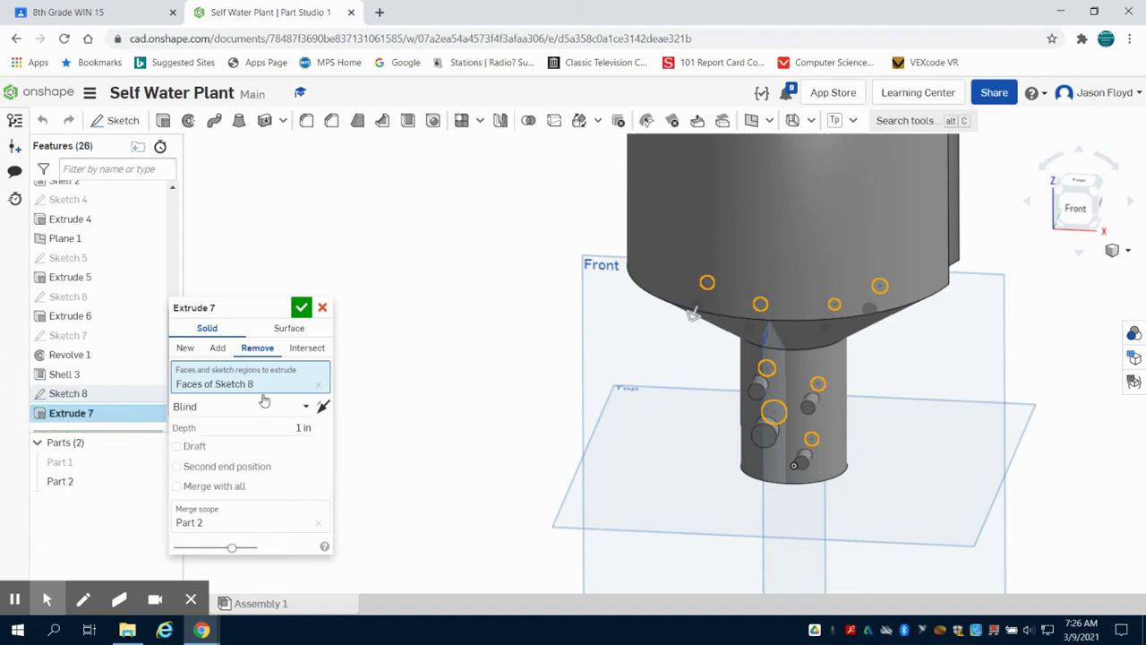
click(298, 410)
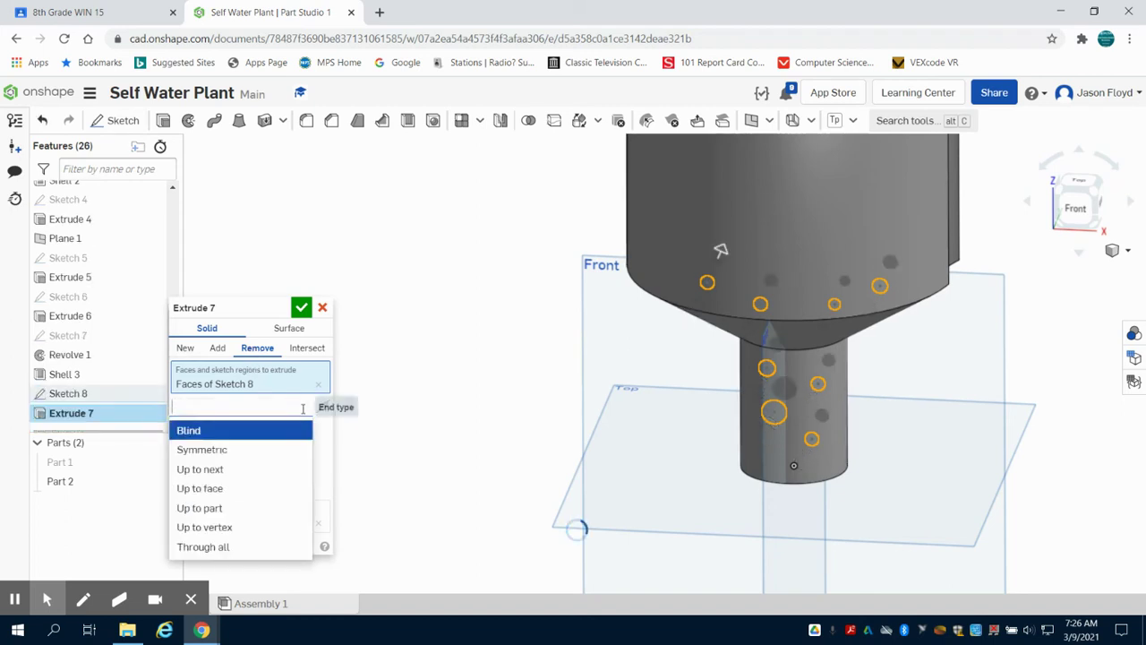
click(247, 451)
click(287, 427)
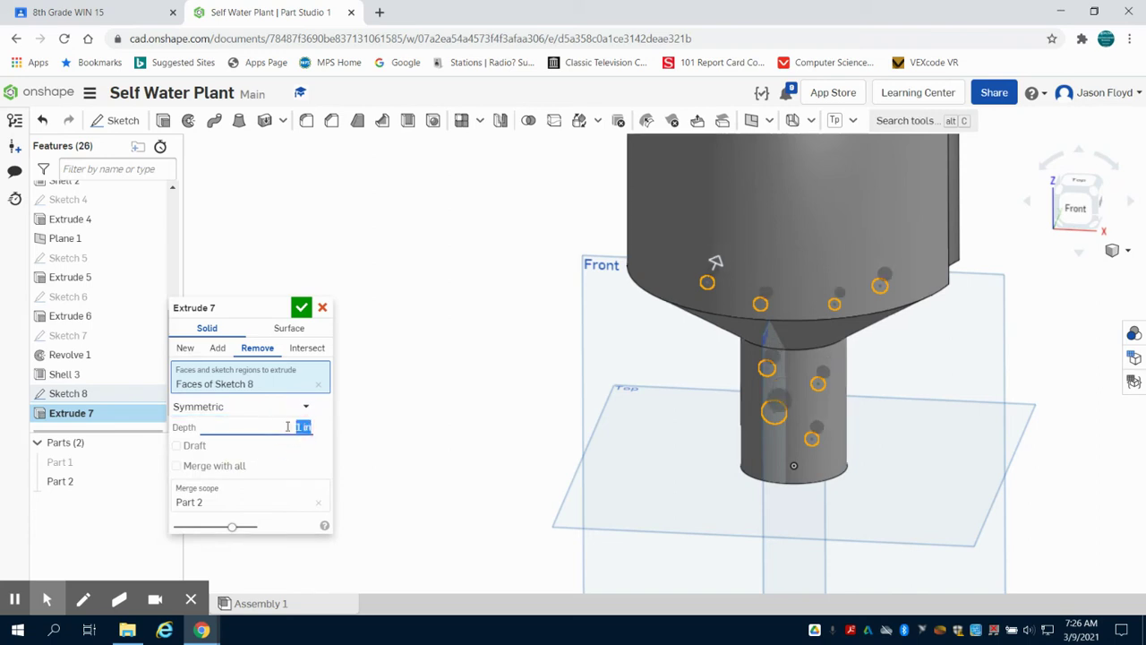
click(301, 307)
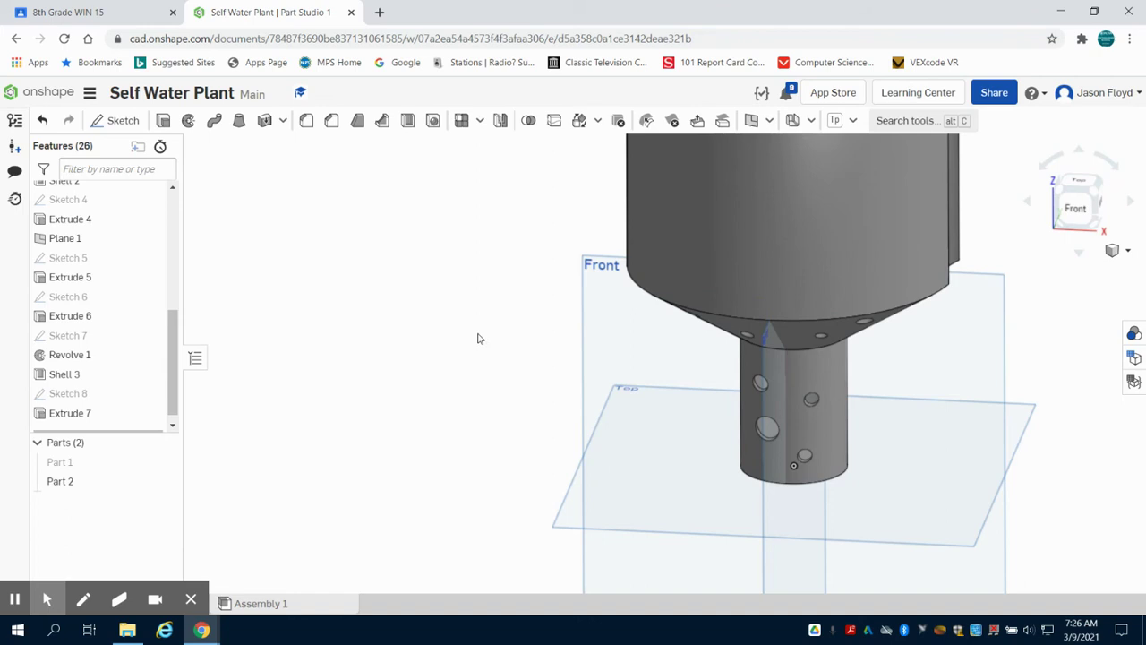
- Sketch a 0.5 in diameter circle centered on the origin on the stem's flat bottom face
right_drag(478, 338, 410, 317)
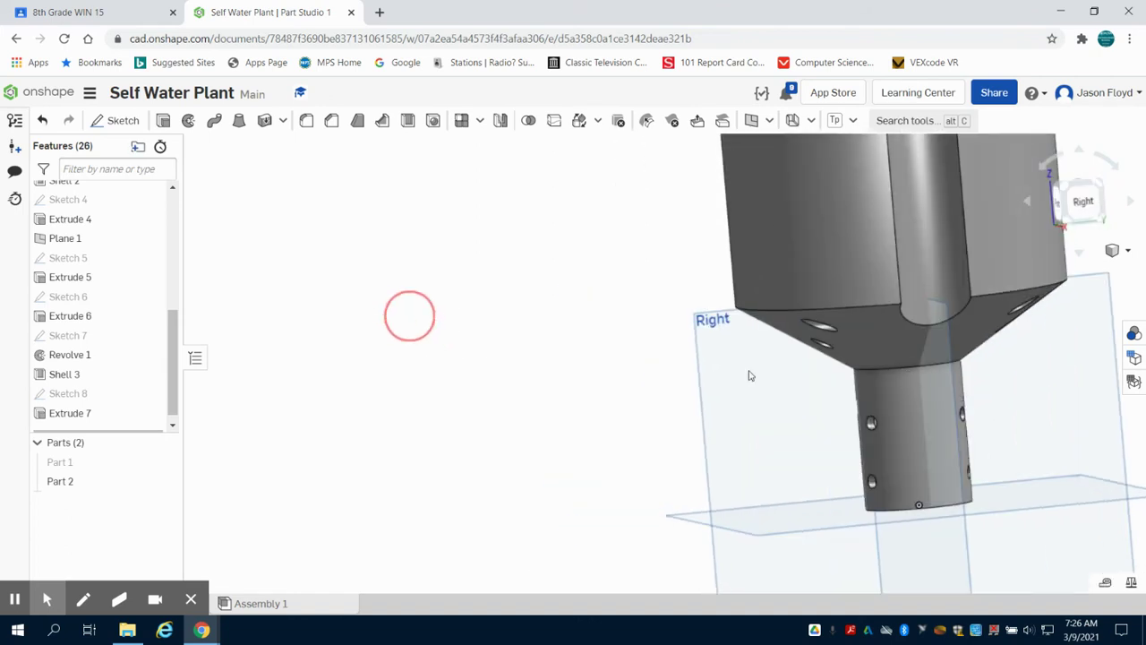
right_drag(565, 238, 537, 230)
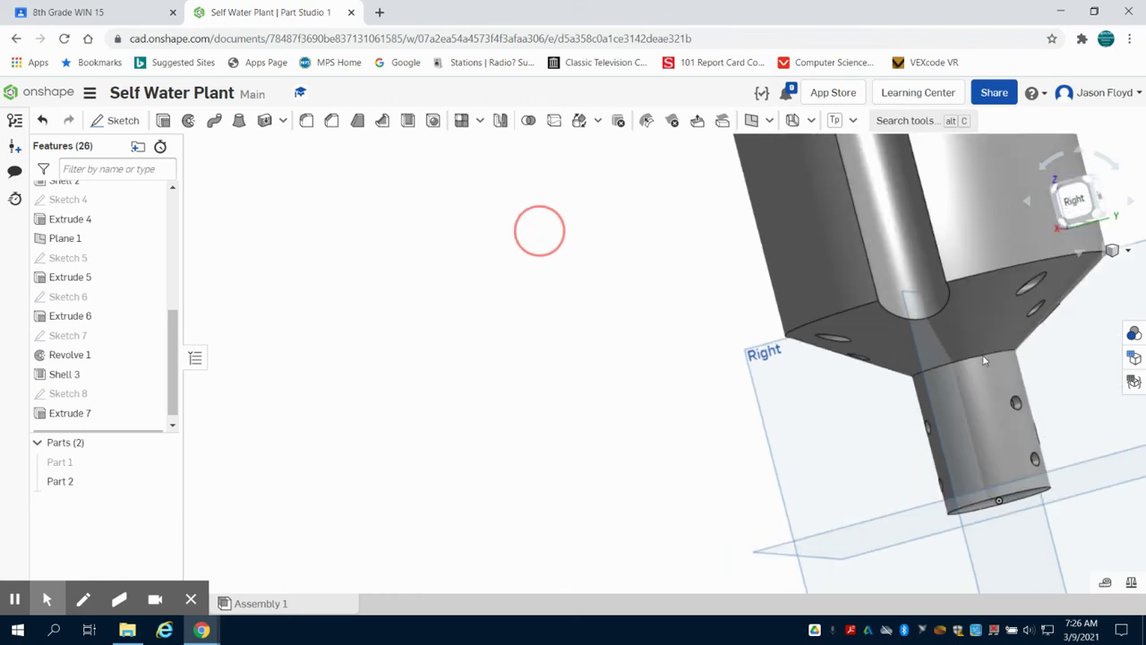
right_drag(602, 420, 573, 391)
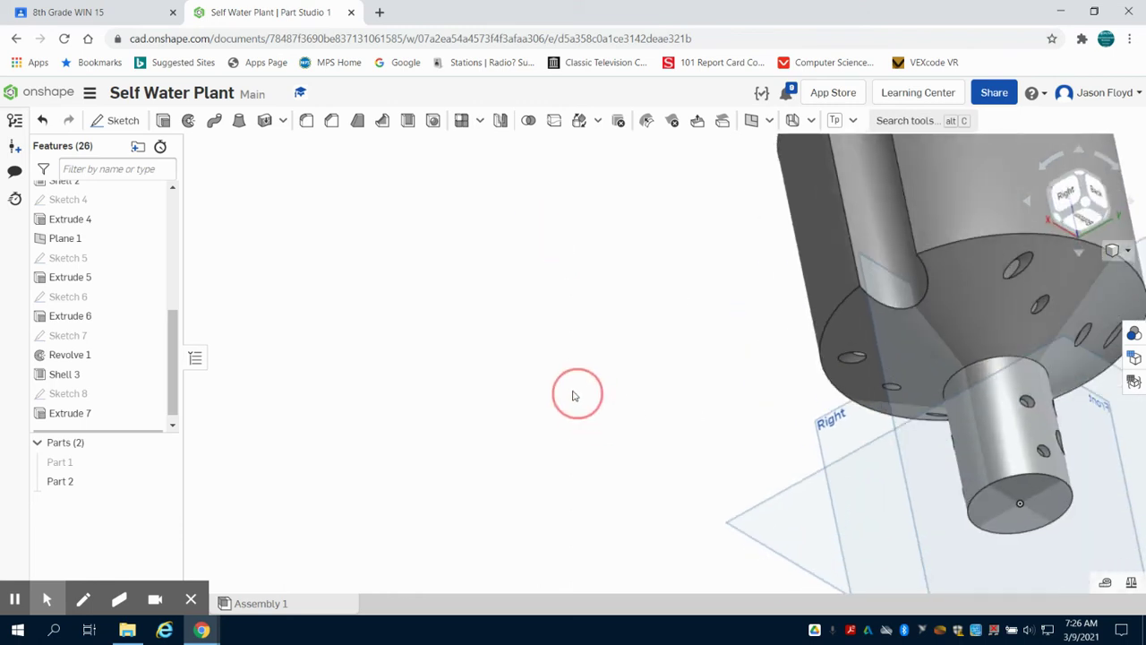
click(121, 120)
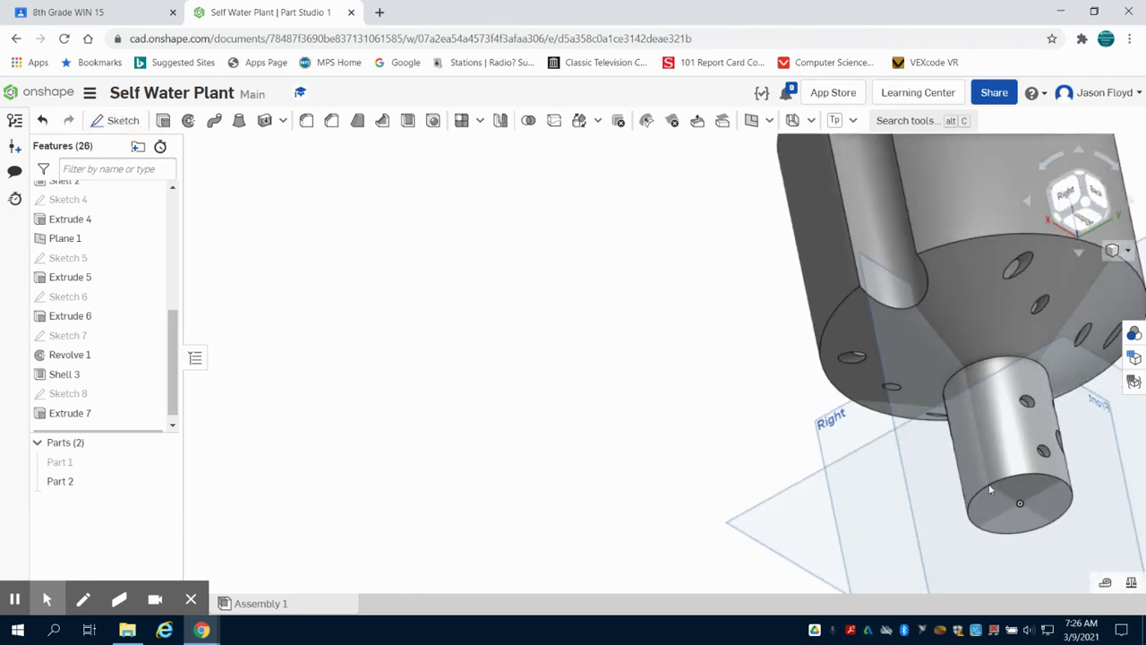
click(1016, 483)
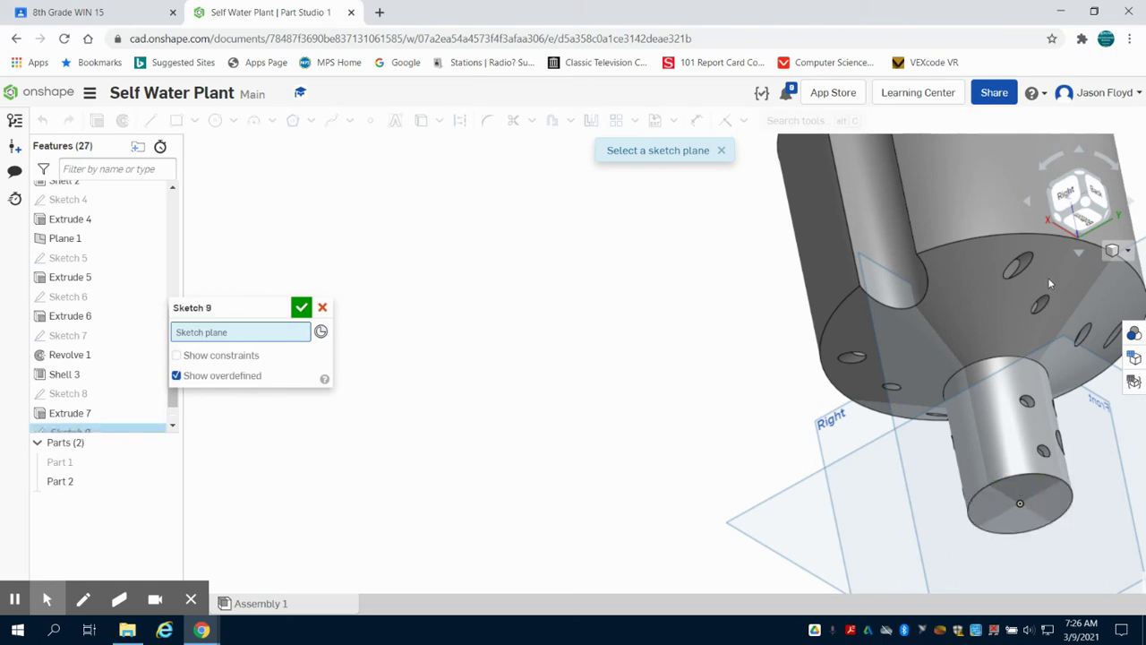
click(1081, 222)
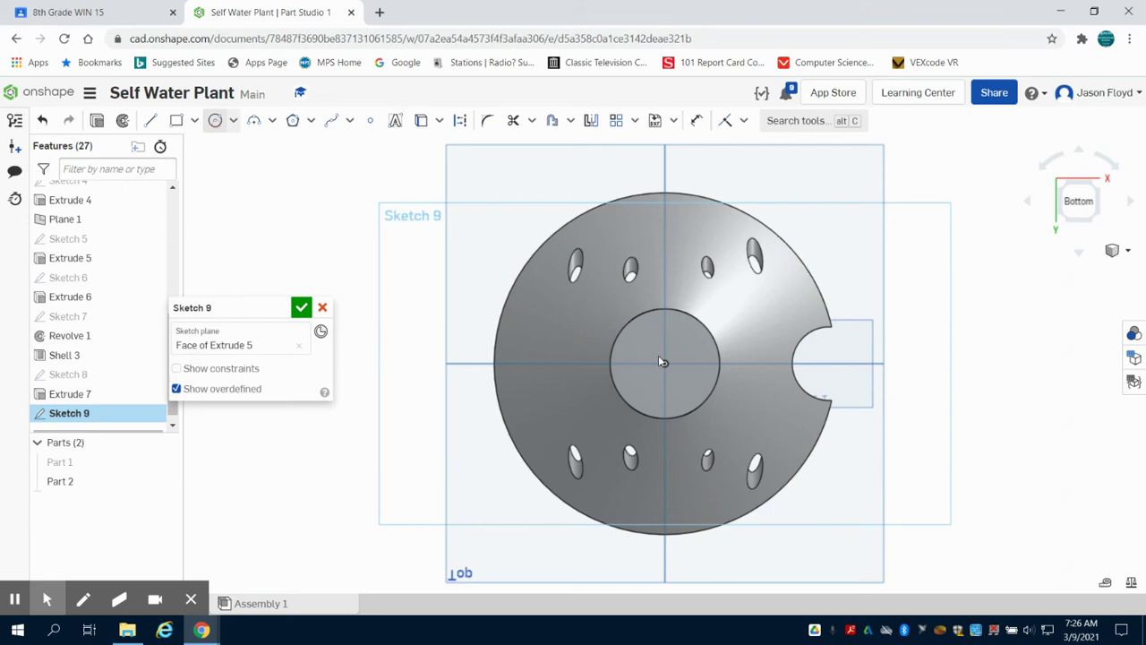
key(c)
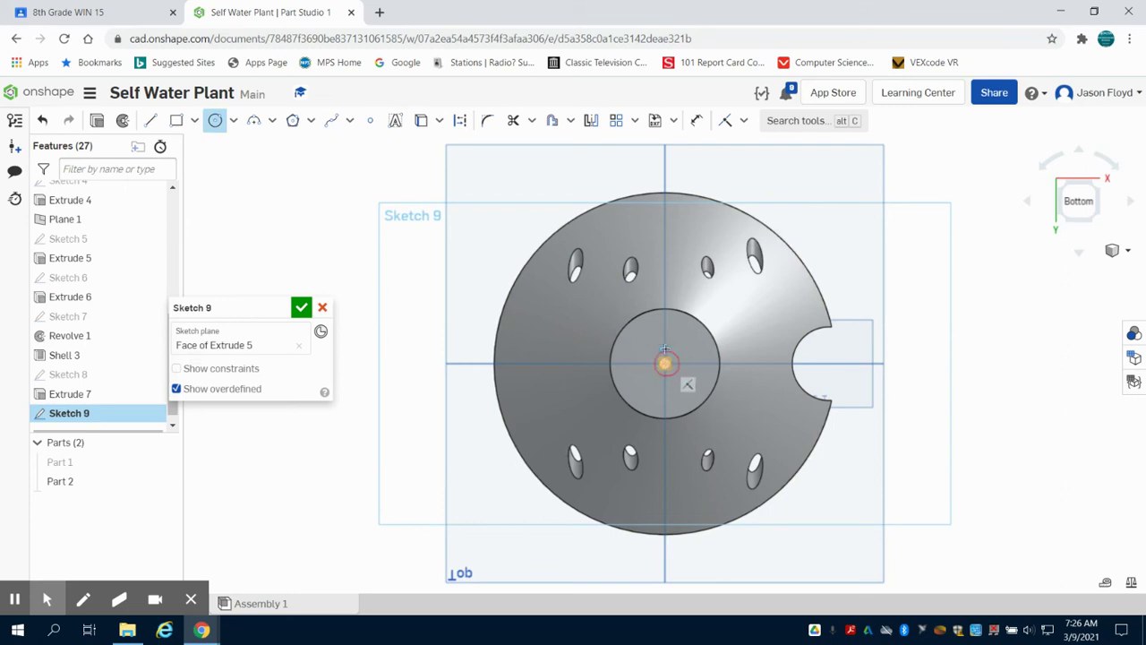
click(664, 364)
click(664, 346)
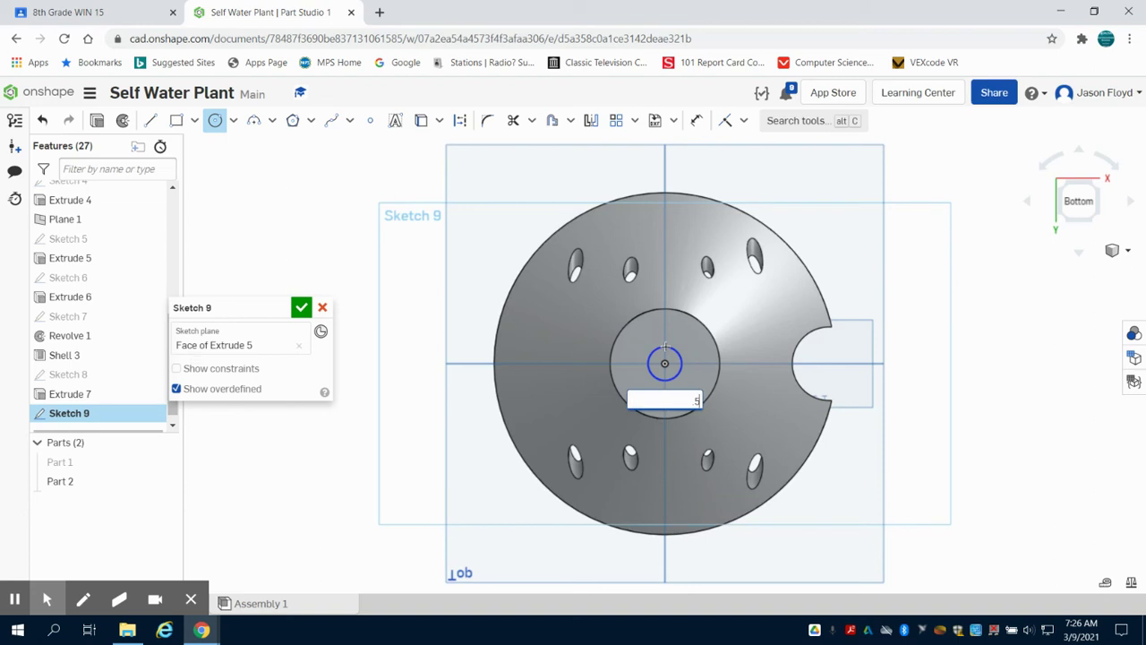
key(Return)
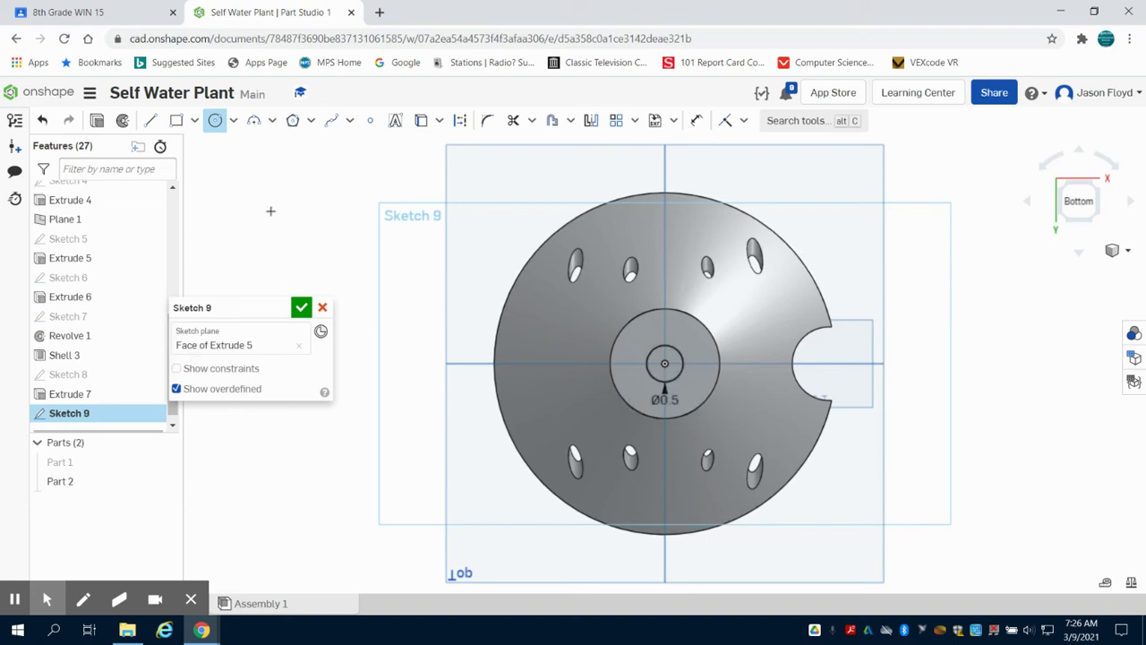
- Extrude the 0.5 in circle as a 1 in blind Remove cut to open the stem's bottom
right_drag(270, 211, 268, 215)
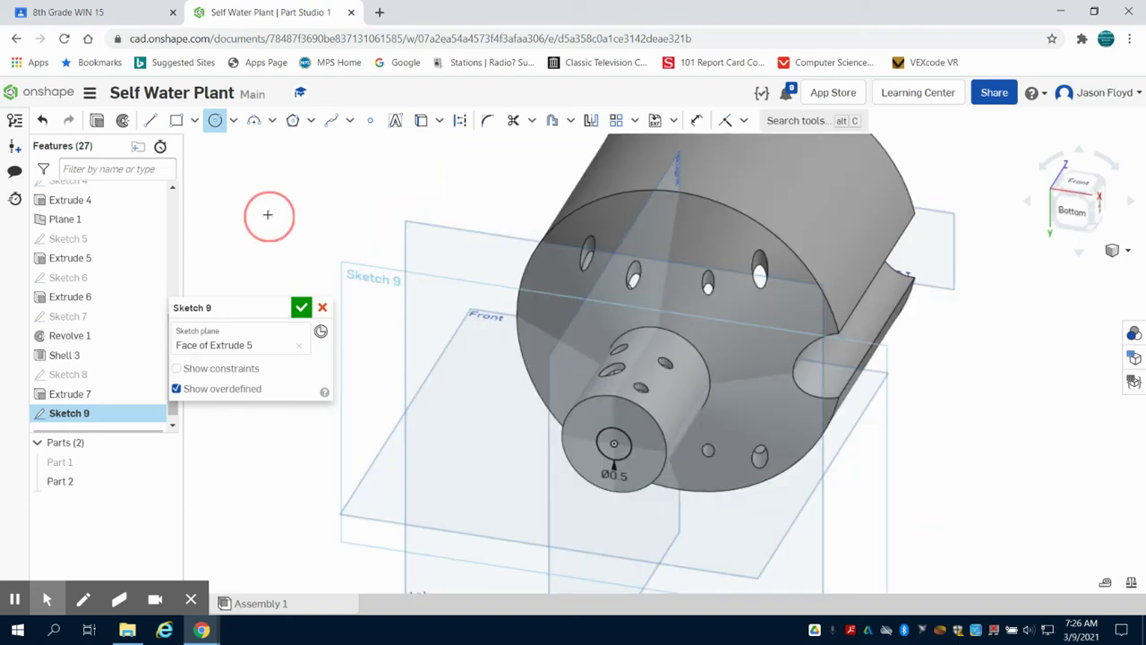
click(97, 120)
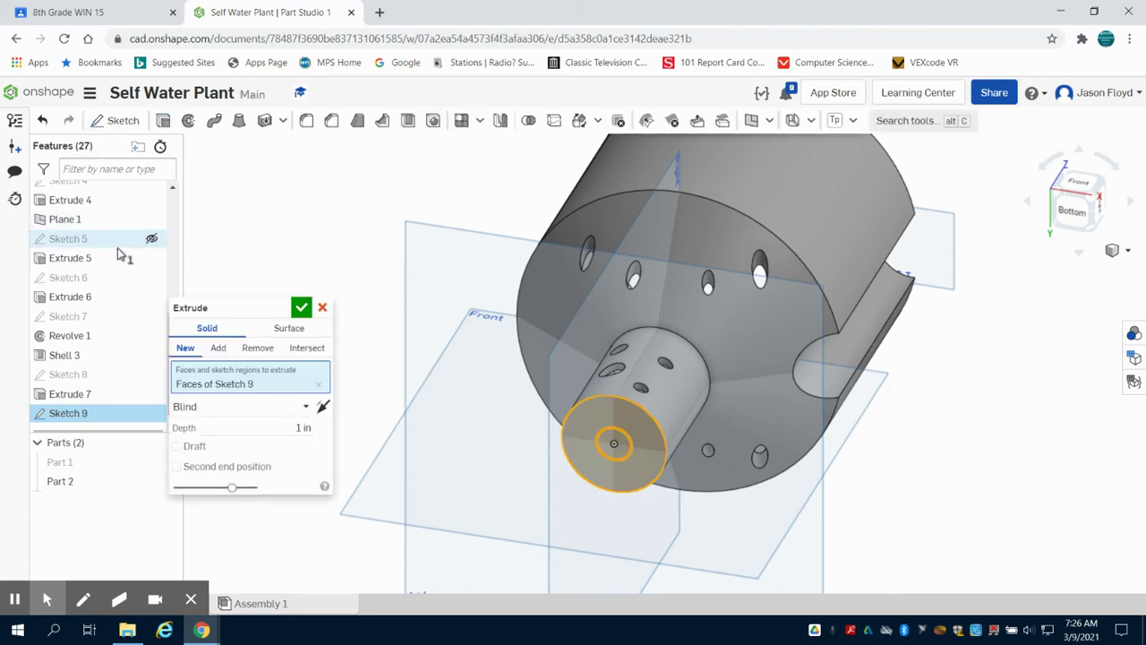
click(296, 405)
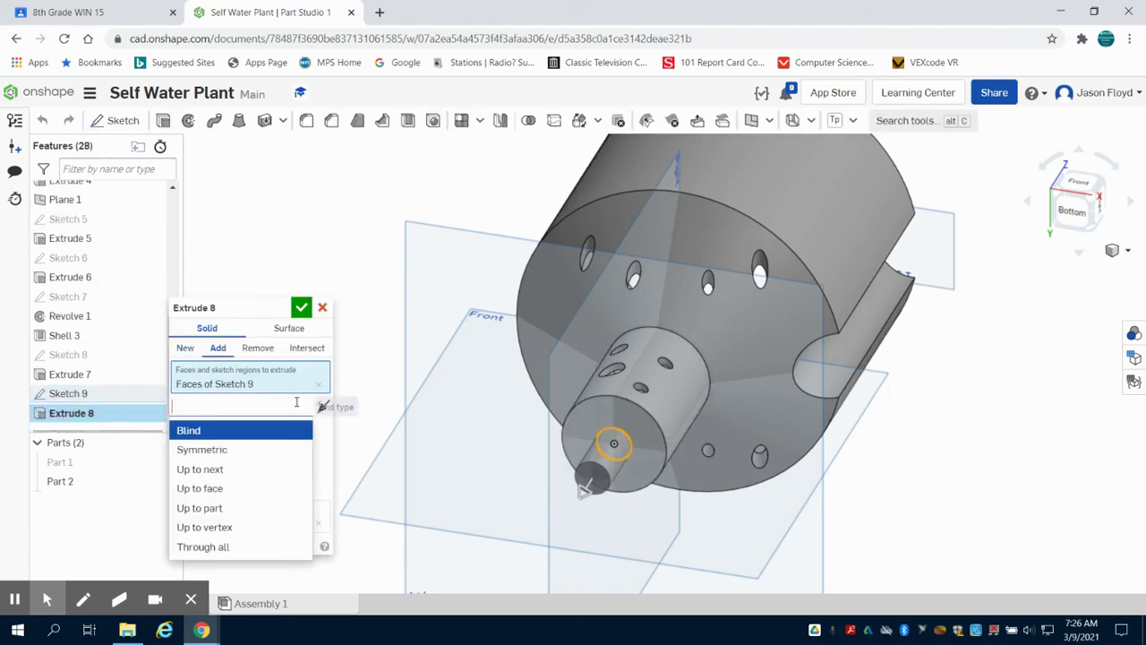
click(260, 350)
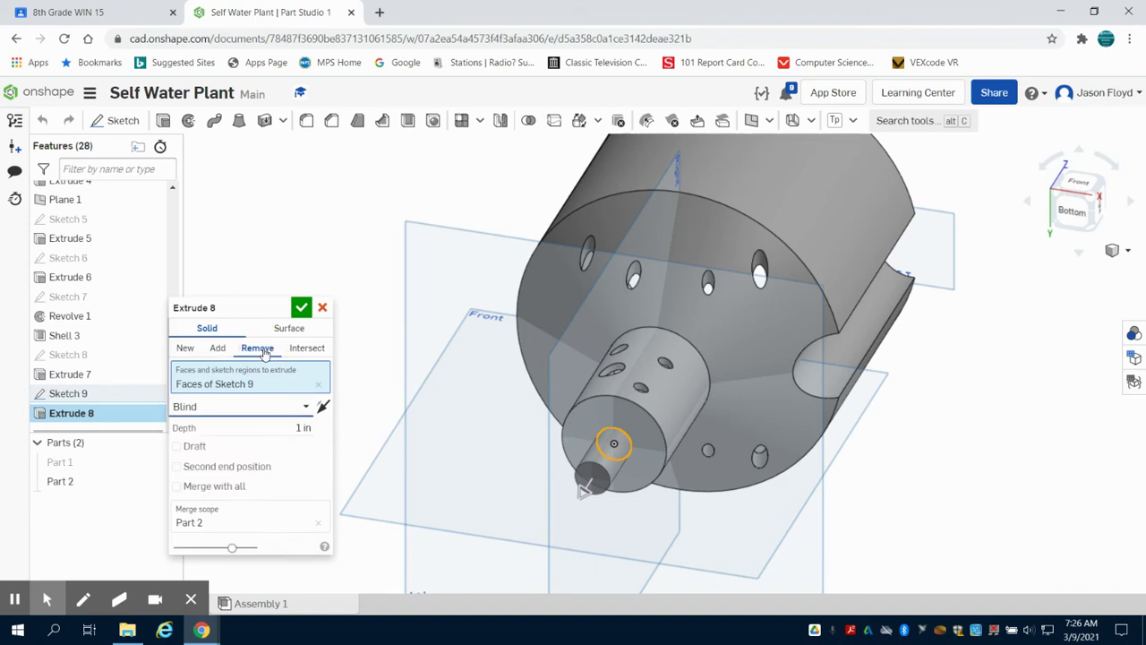
click(302, 308)
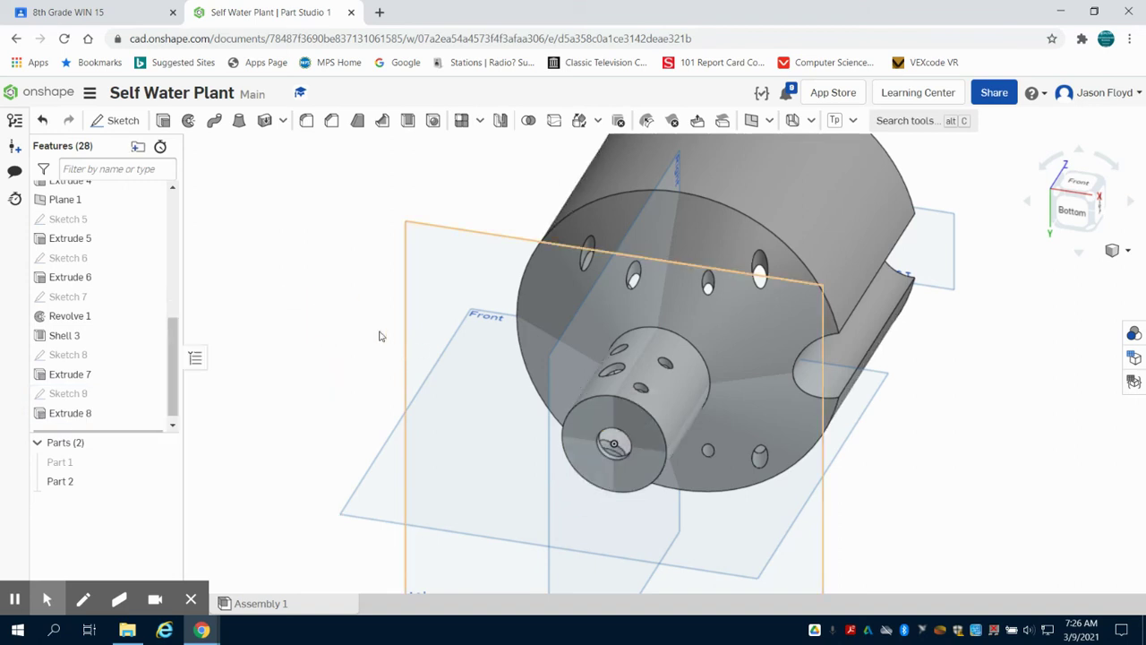
- Show the hidden outer container, Part 1, and view both parts together from an upper isometric corner
right_drag(374, 324, 213, 317)
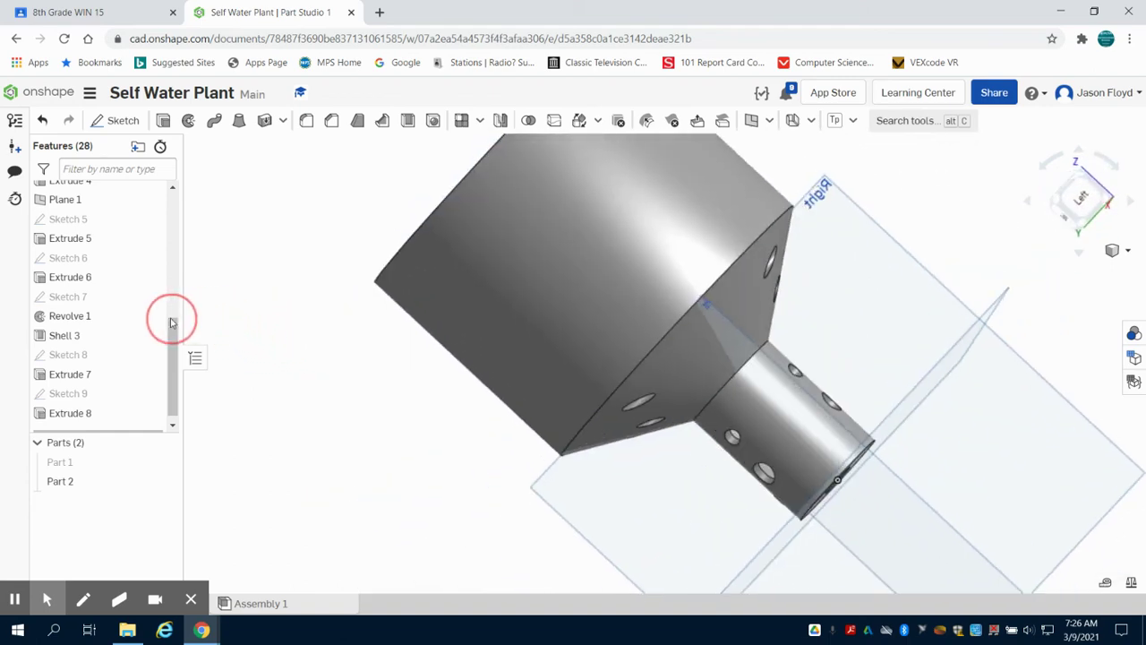
right_drag(173, 323, 166, 378)
mouse_move(156, 608)
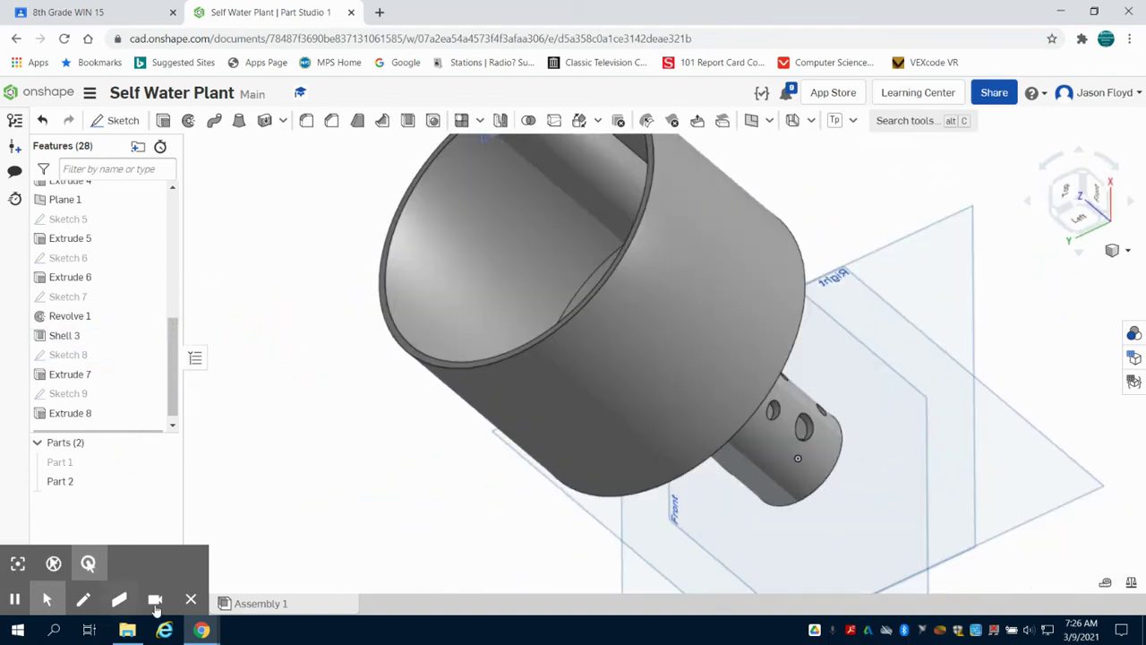
click(163, 462)
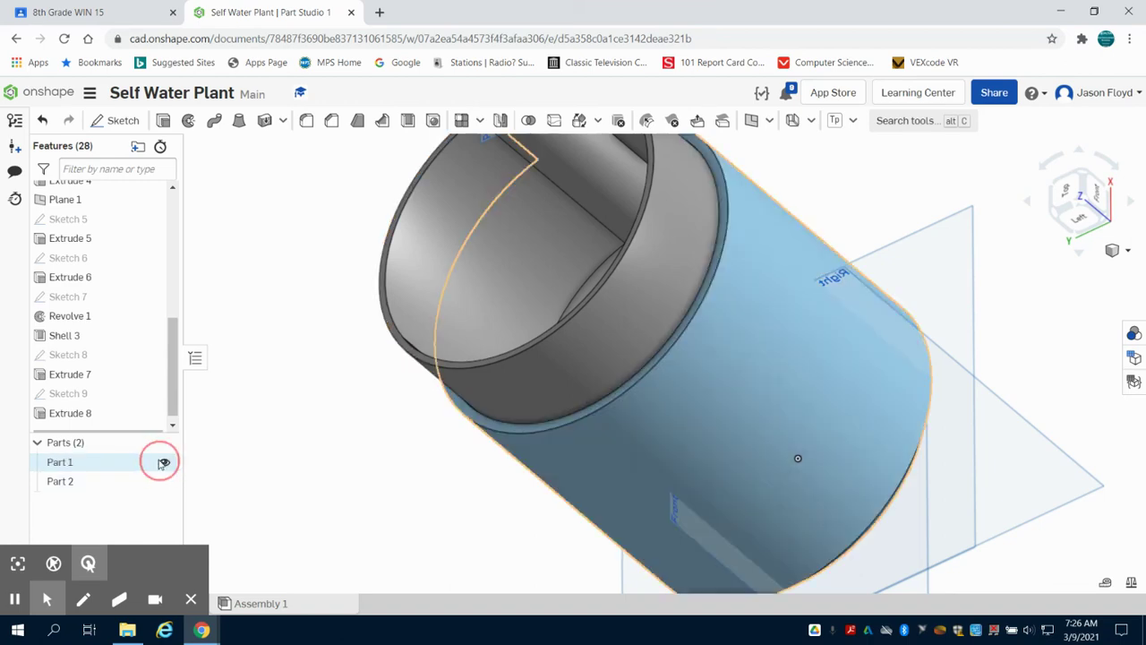
right_drag(818, 210, 825, 181)
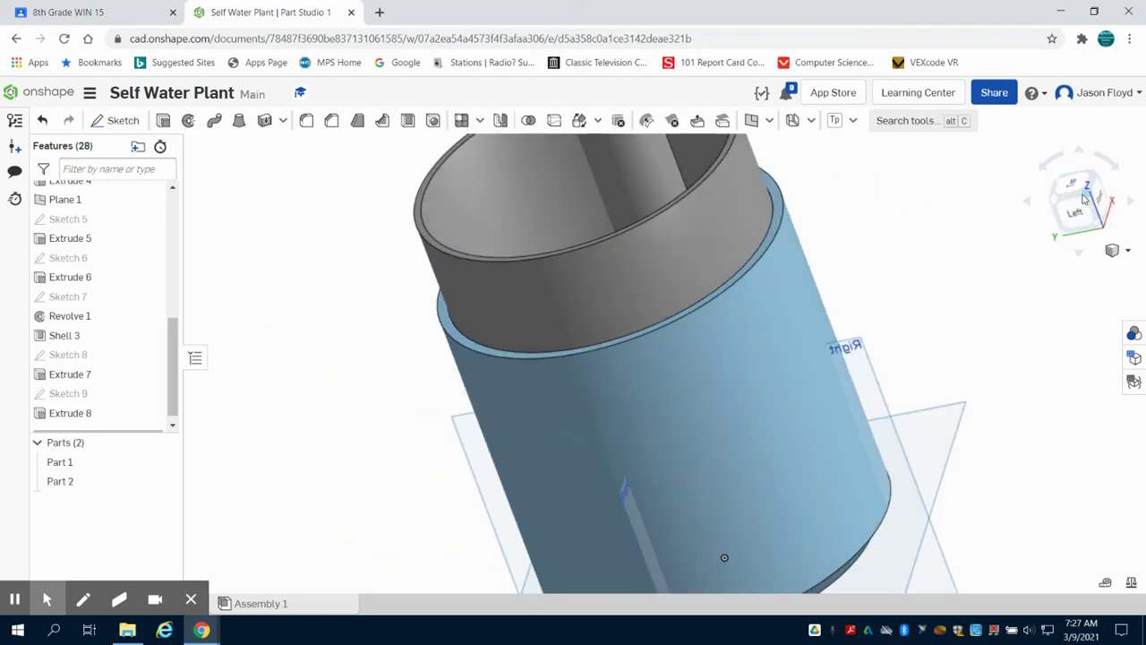
click(1084, 198)
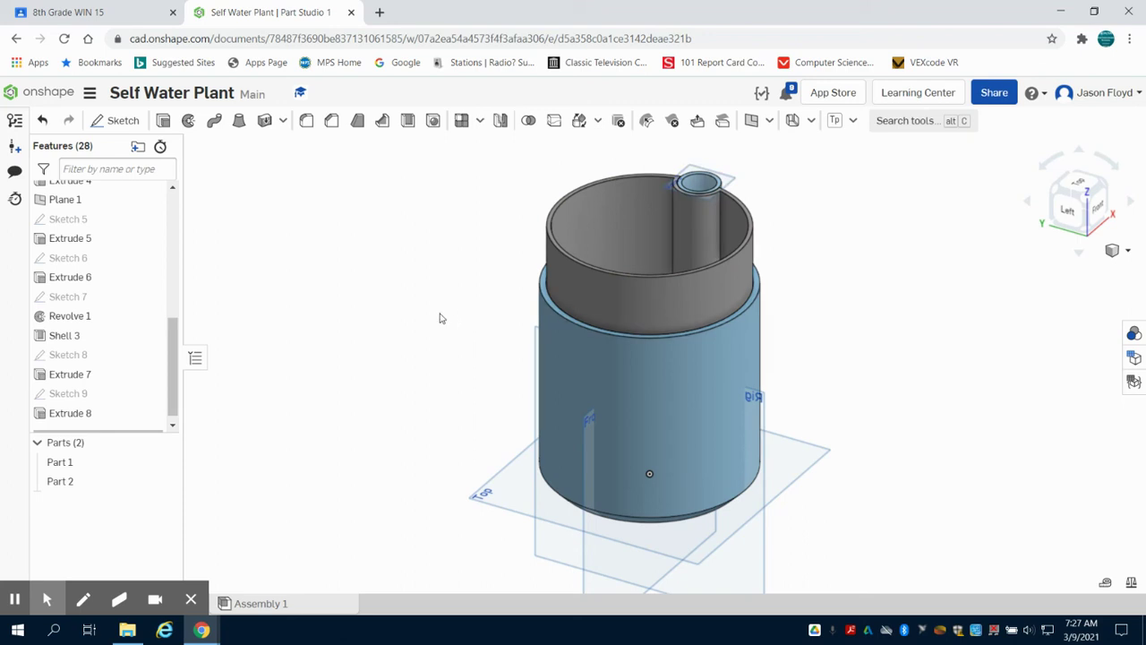
- Switch to the Self Watering Plant holder document and open its water-hole sketch, Sketch 8, on the magenta insert
click(45, 600)
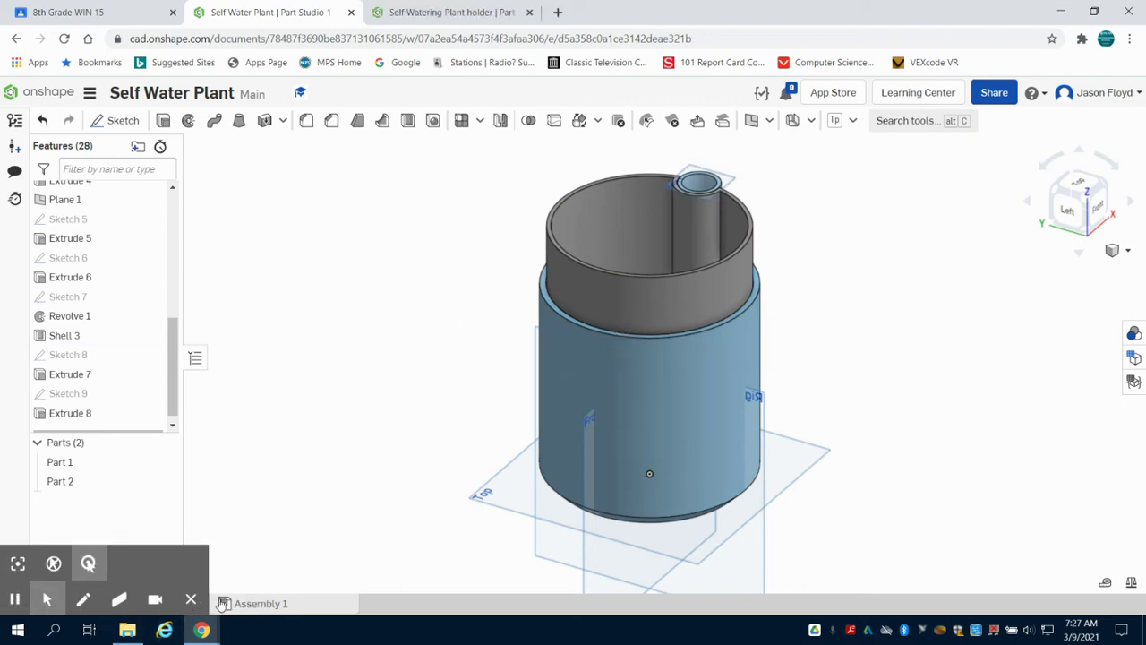
click(481, 9)
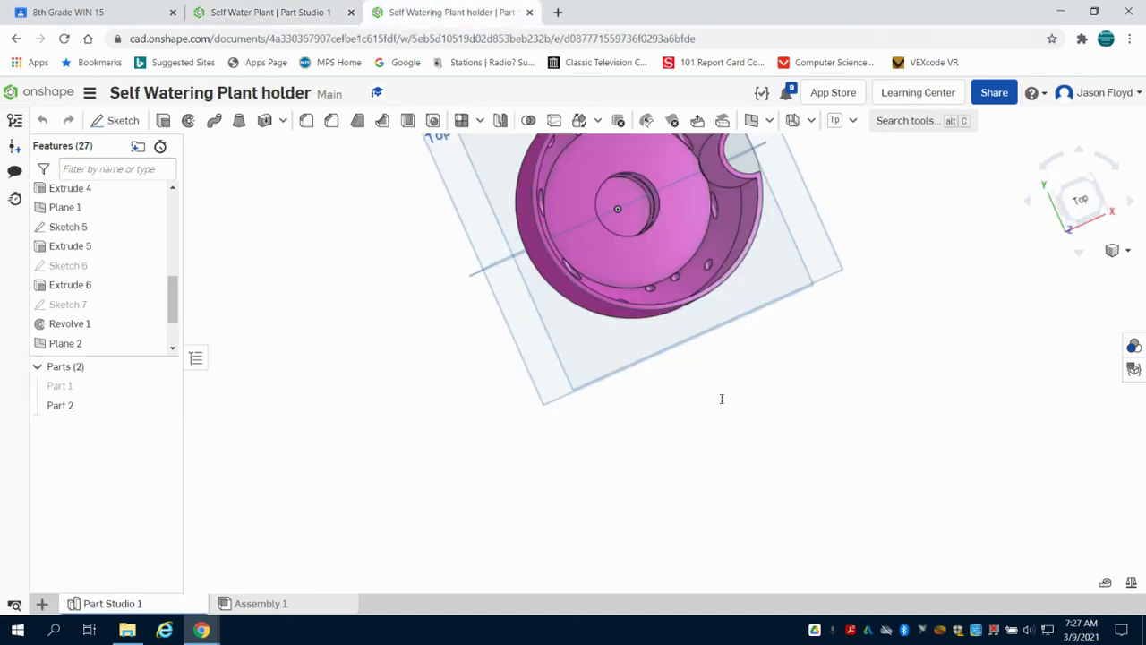
right_drag(717, 365, 694, 337)
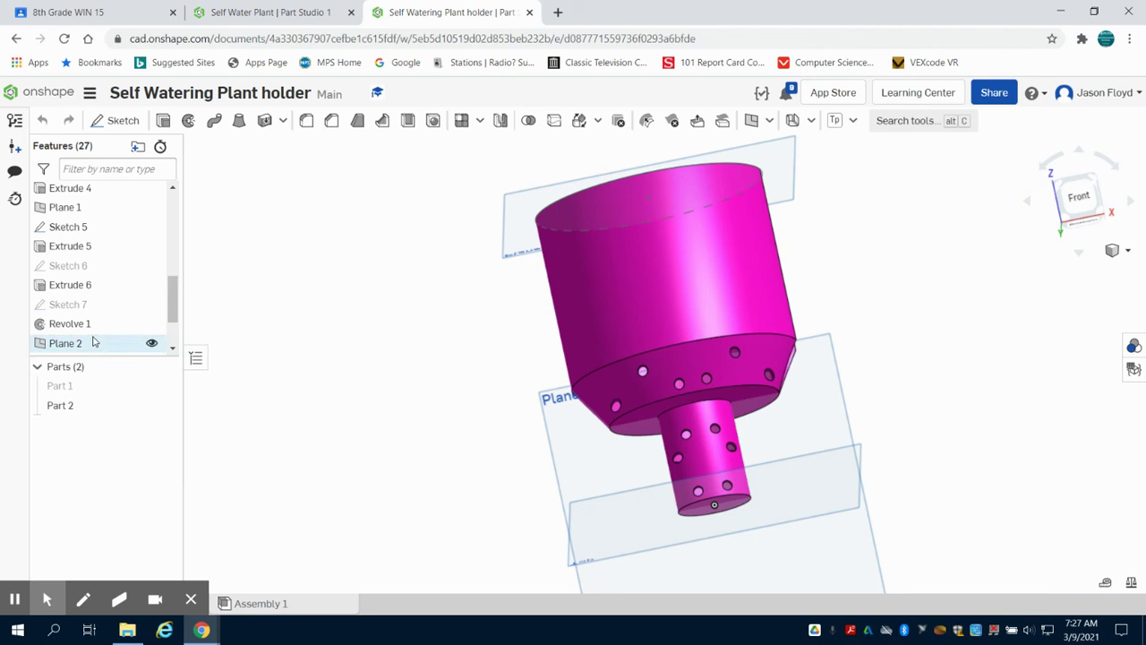
scroll(91, 348, down, 1)
scroll(90, 349, down, 2)
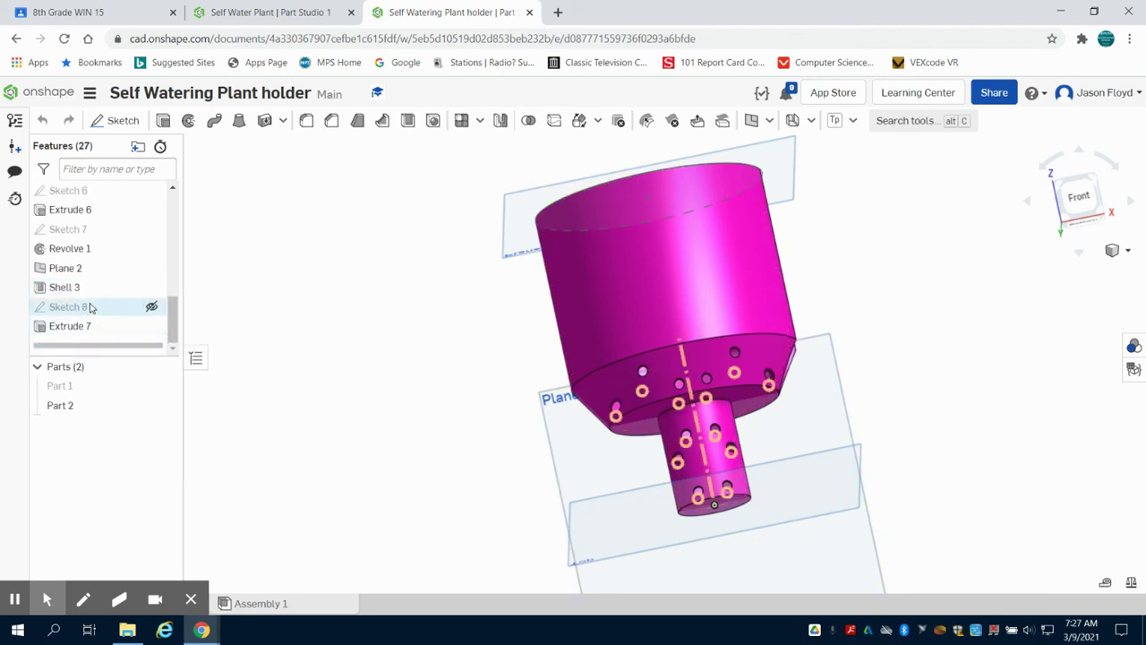
click(90, 308)
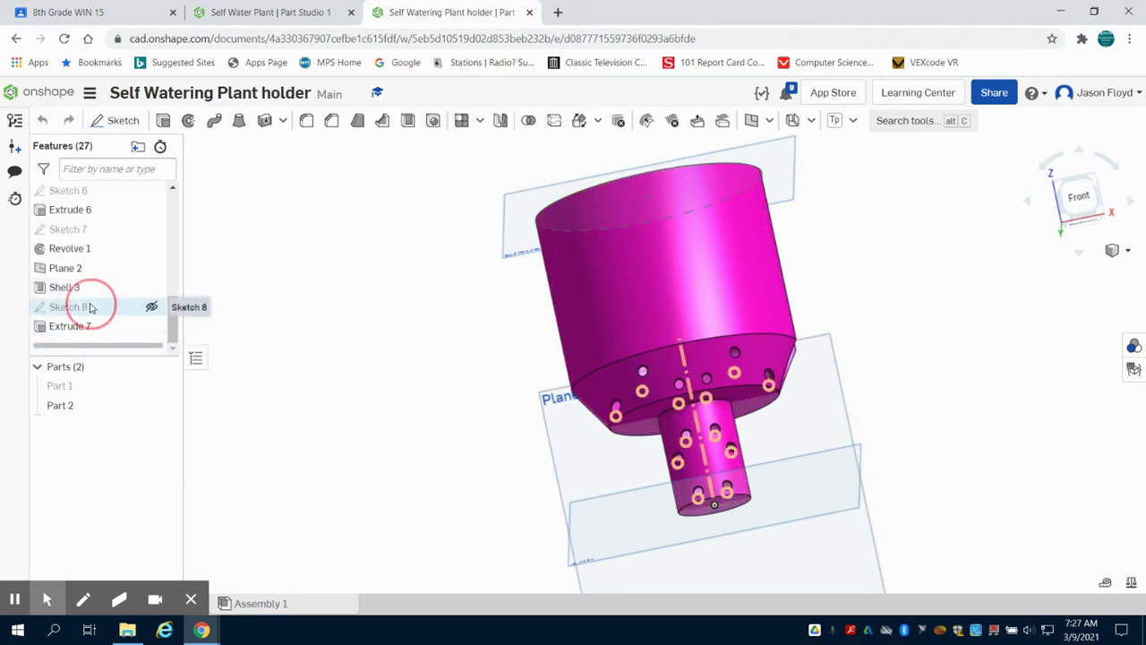
click(90, 307)
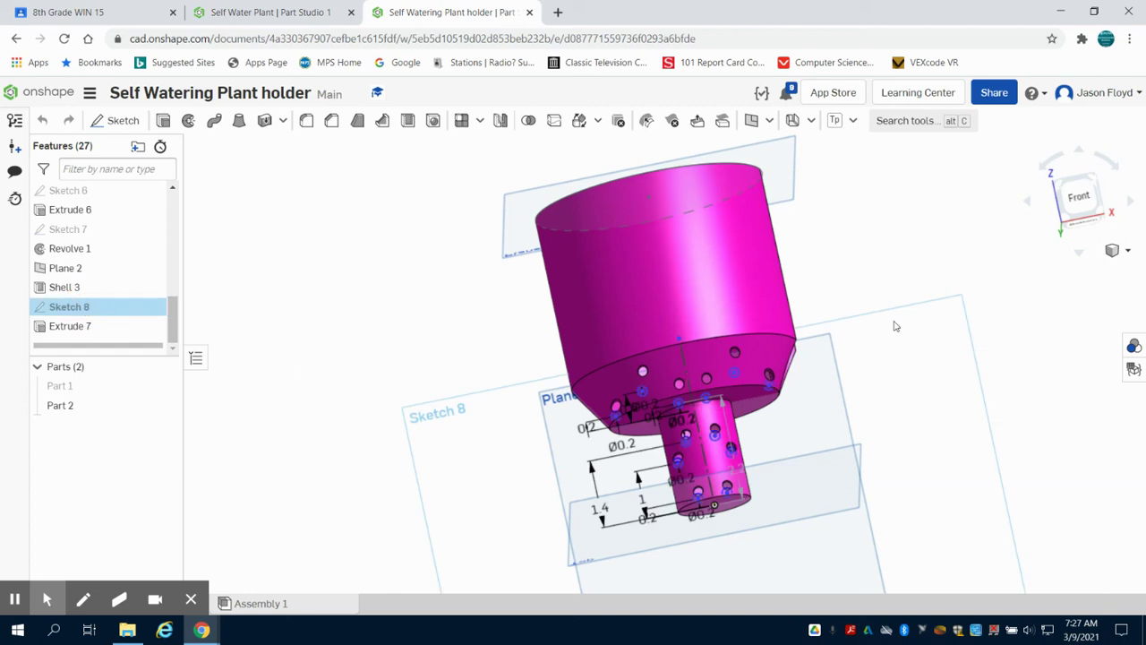
- Examine the water-hole layout and dimensions of Sketch 8 on the magenta insert's cone and stem from the front
click(1072, 205)
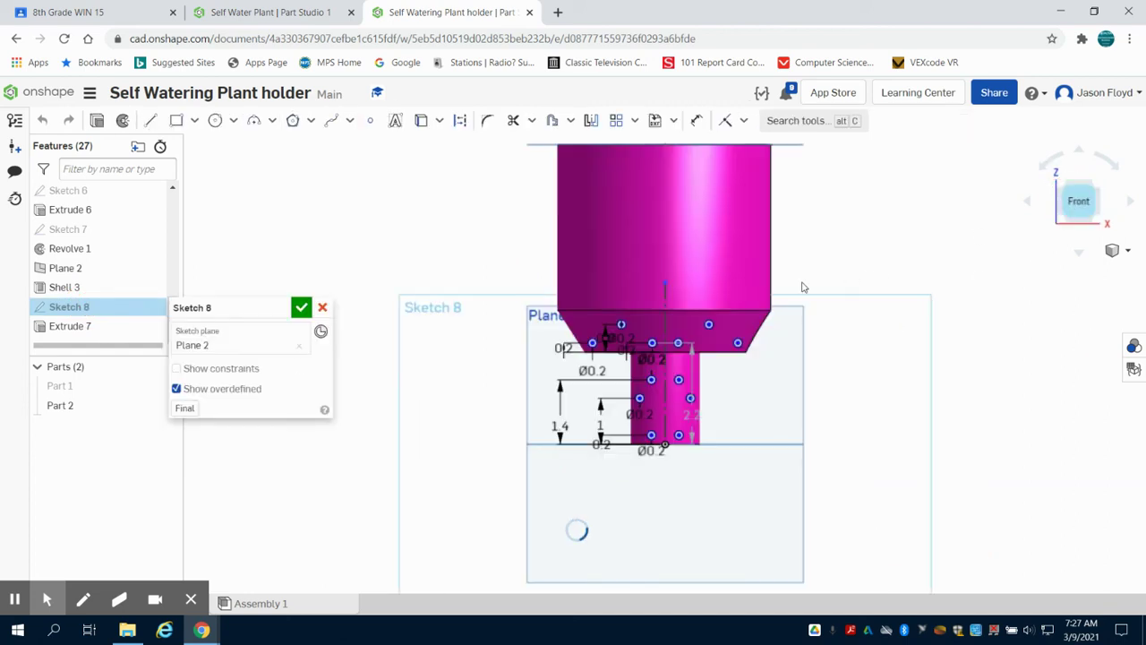
scroll(697, 400, up, 2)
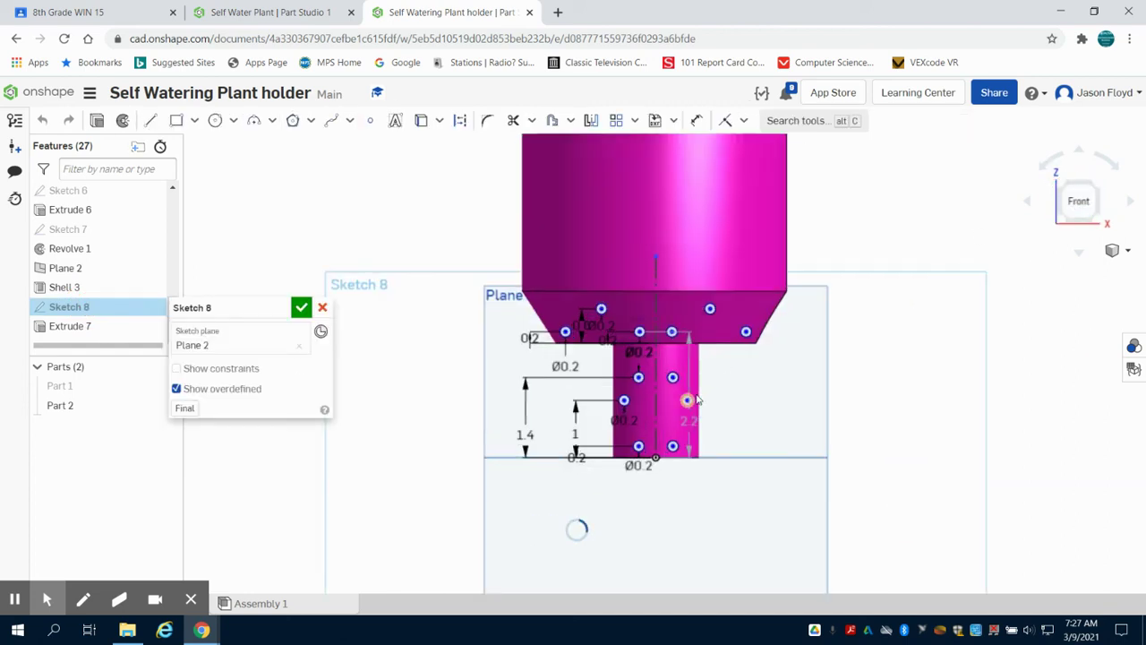
scroll(641, 241, up, 3)
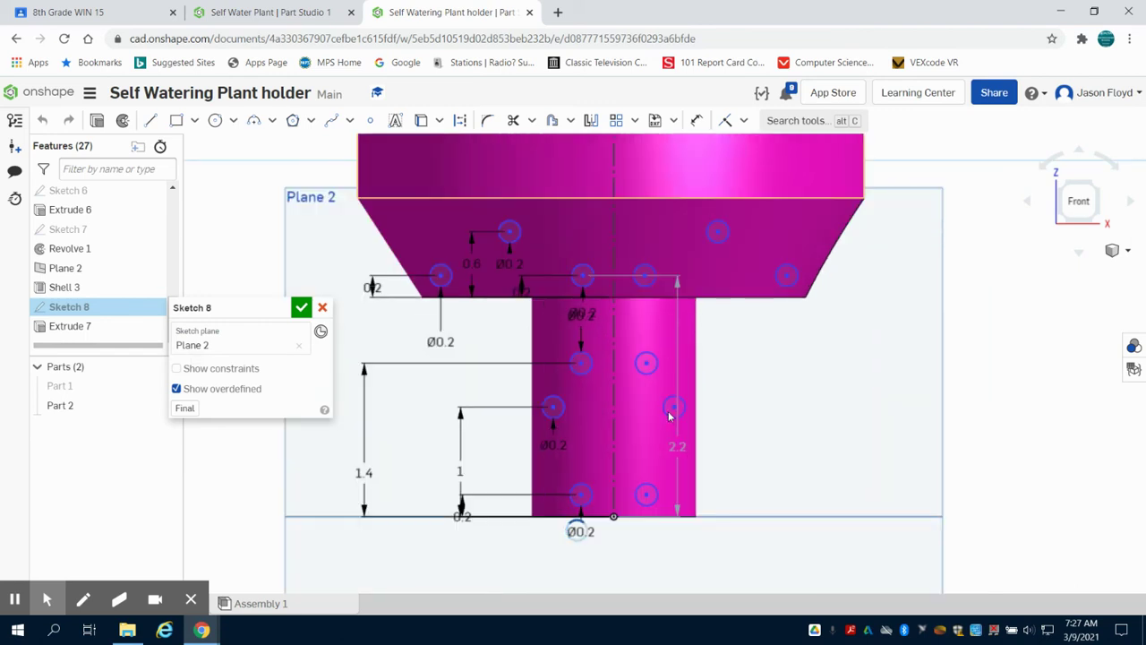
scroll(729, 275, up, 2)
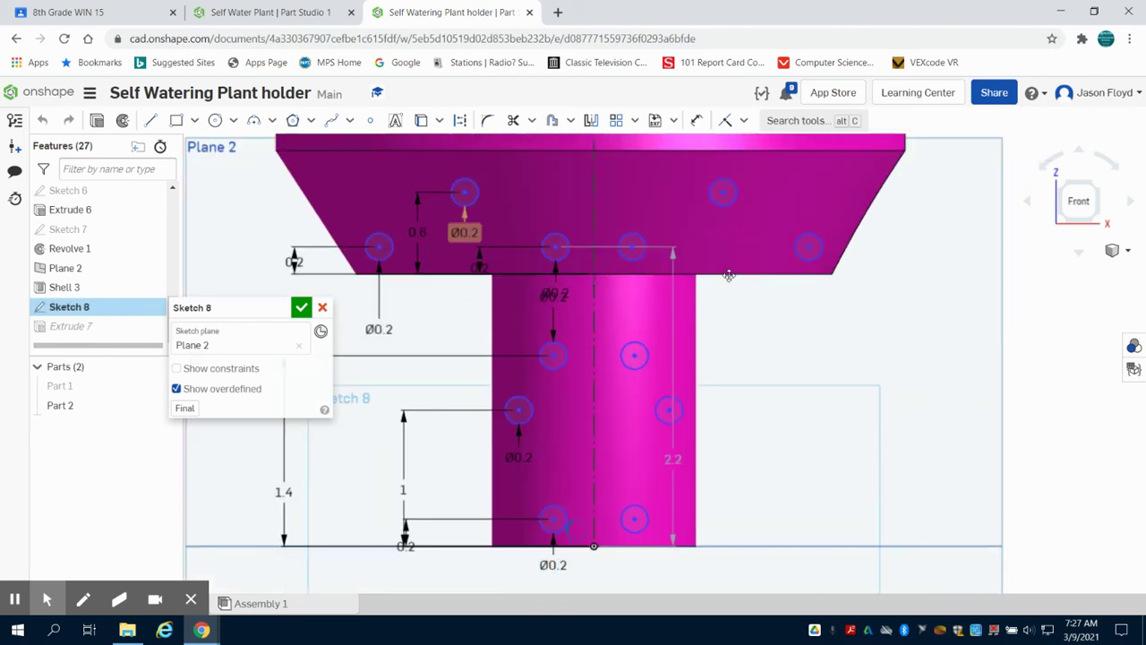
scroll(730, 280, up, 2)
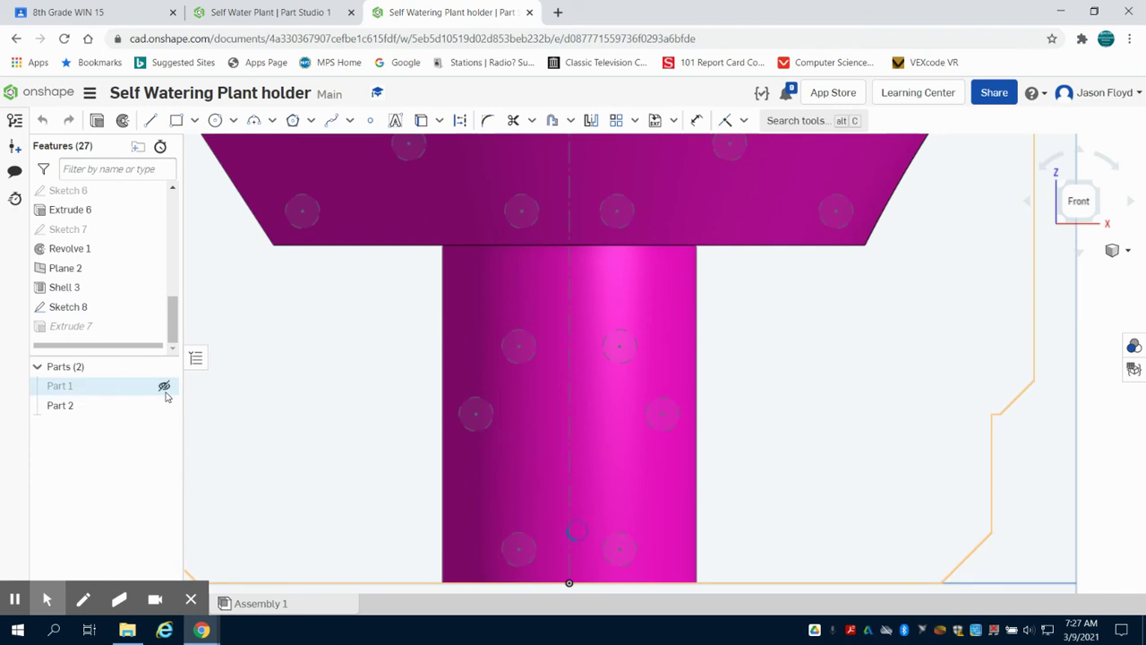
- Show the hidden green container, Part 1, in the reference model and view it with the insert from the upper front-right corner
click(164, 387)
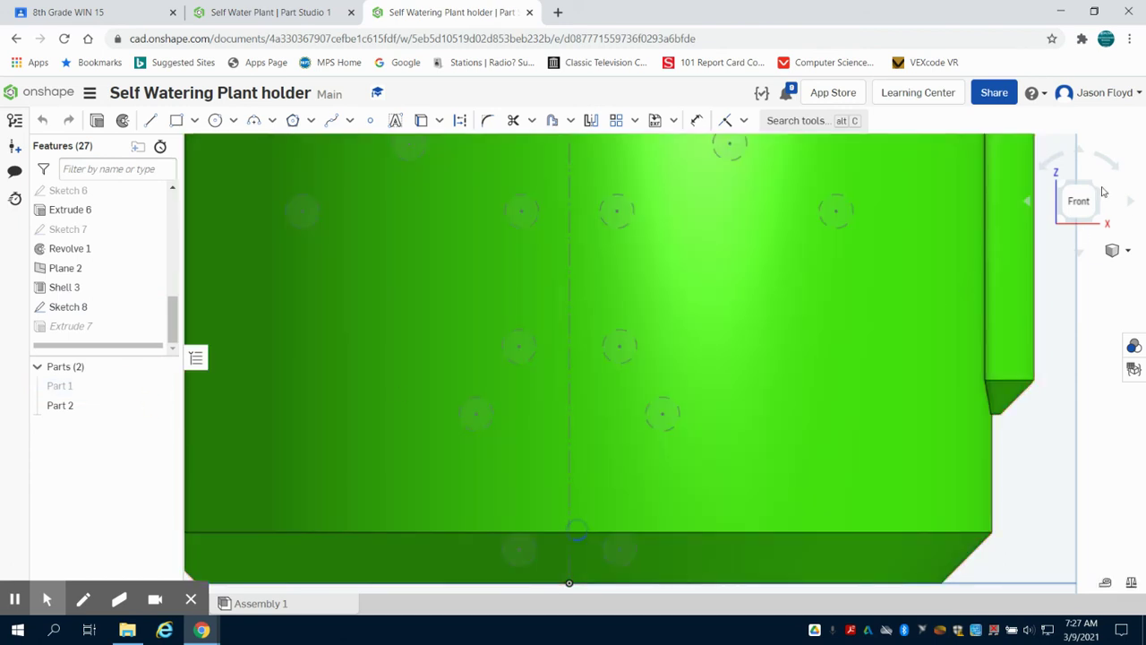
click(1100, 191)
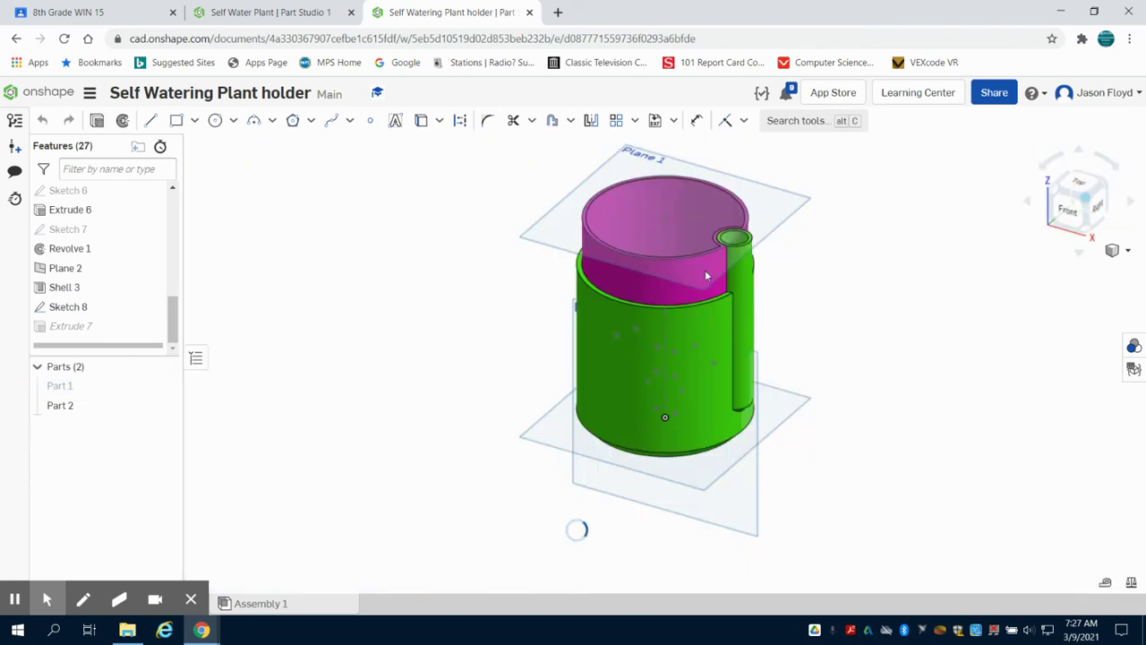